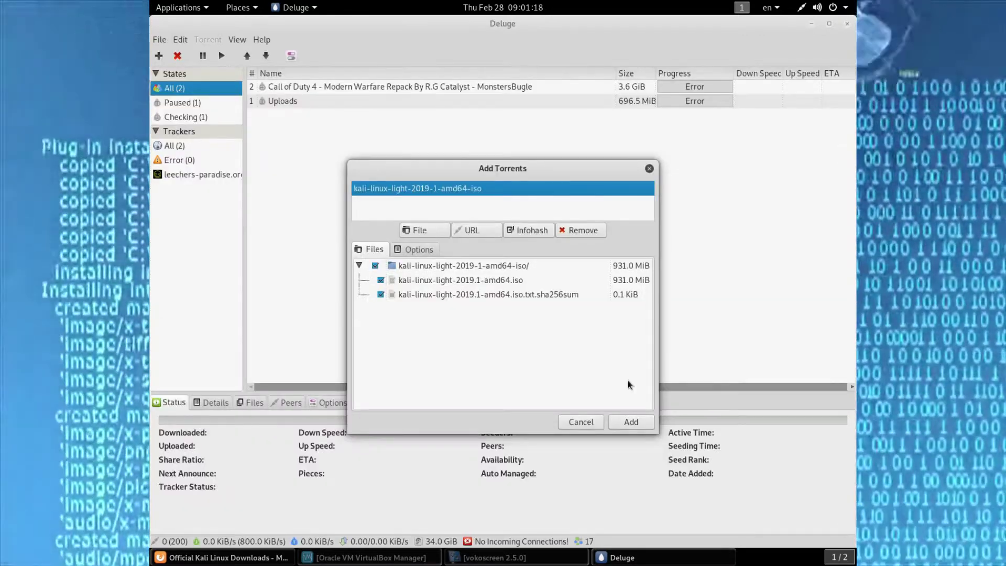
- Add the kali-linux-light-2019-1-amd64-iso torrent (931.0 MiB ISO plus sha256sum) to Deluge's downloads
{"action": "left_click", "coordinate": [633, 422]}
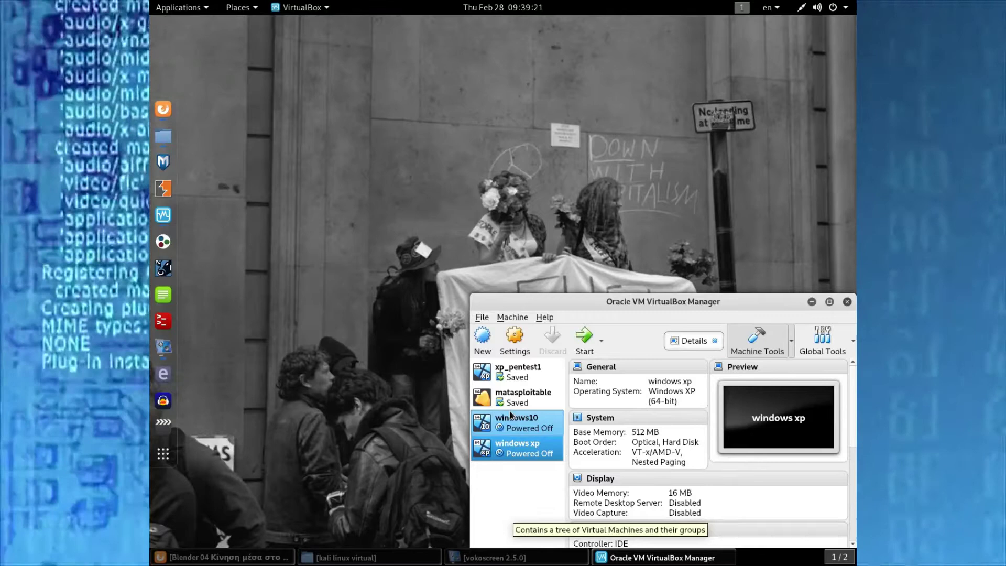
- Create a new Linux 64-bit machine named 'kali linux light' with 1024 MB memory
{"action": "left_click", "coordinate": [483, 338]}
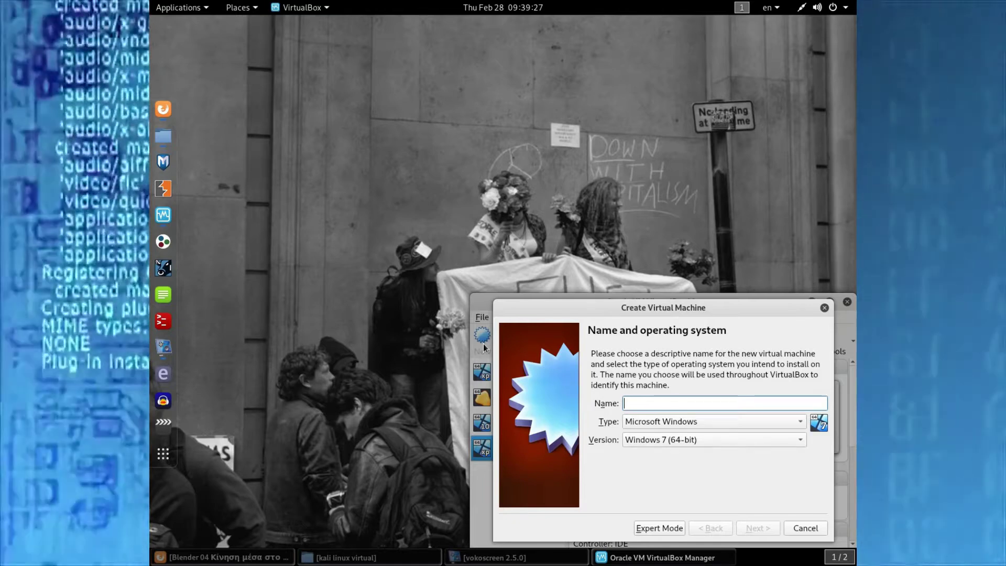
{"action": "type", "text": "kali"}
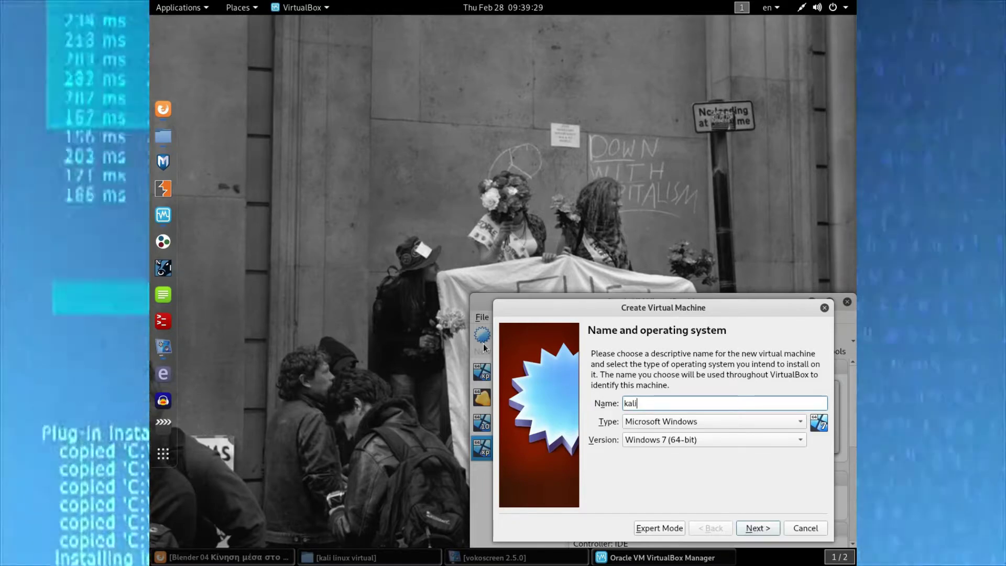
{"action": "type", "text": " linux light"}
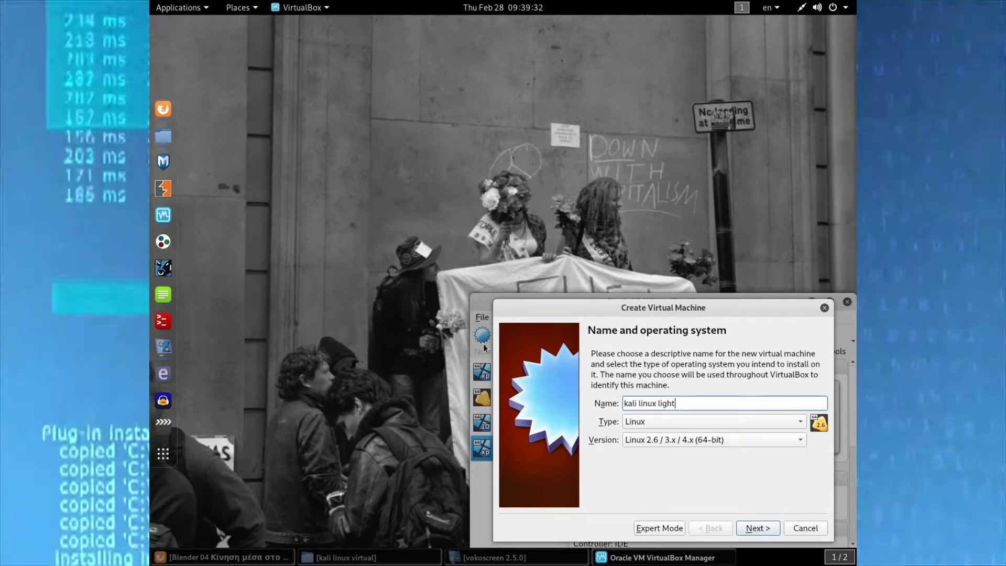
{"action": "key", "text": "Return"}
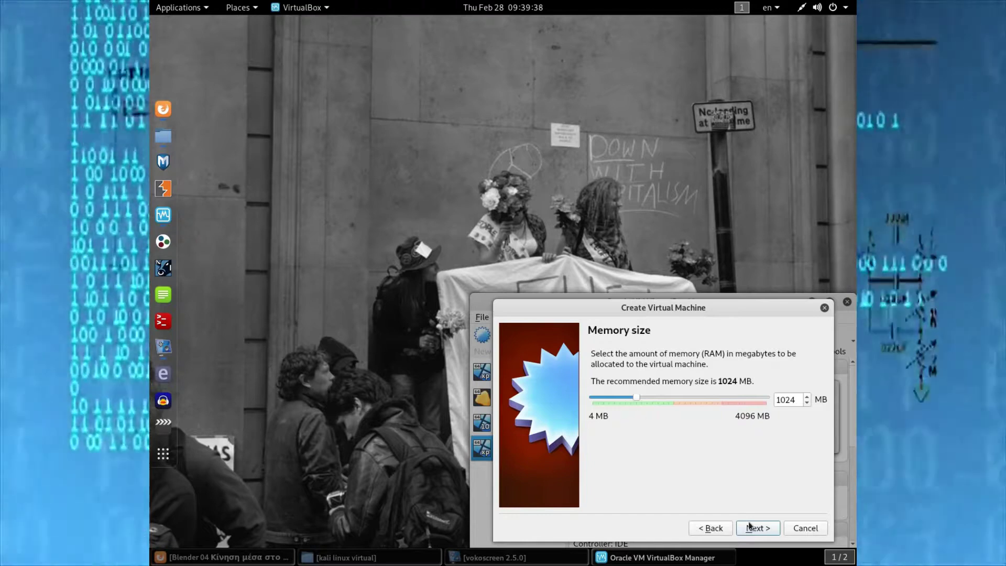
{"action": "left_click", "coordinate": [750, 527]}
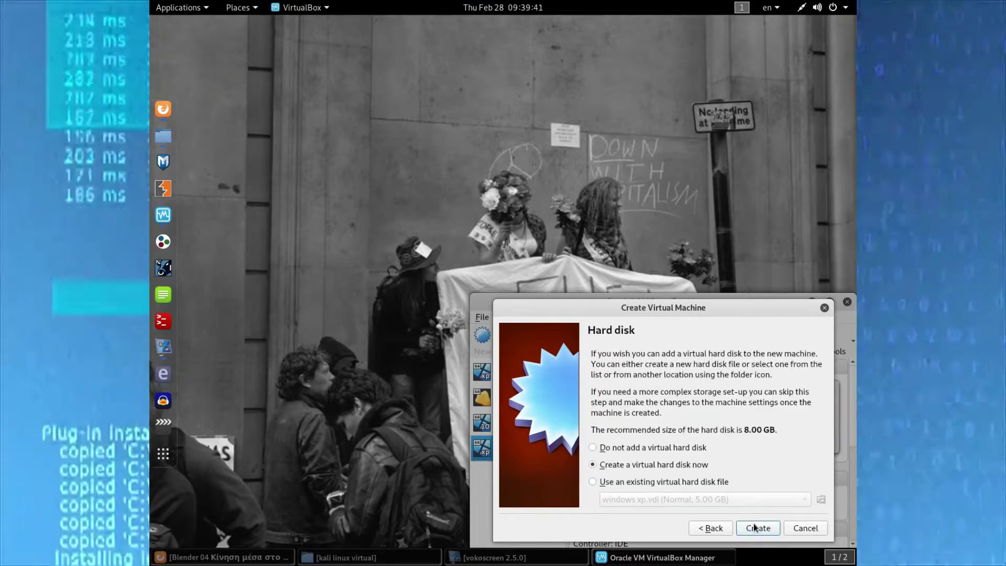
- Give it a new dynamically allocated 8.00 GB VDI virtual hard disk
{"action": "left_click", "coordinate": [754, 527]}
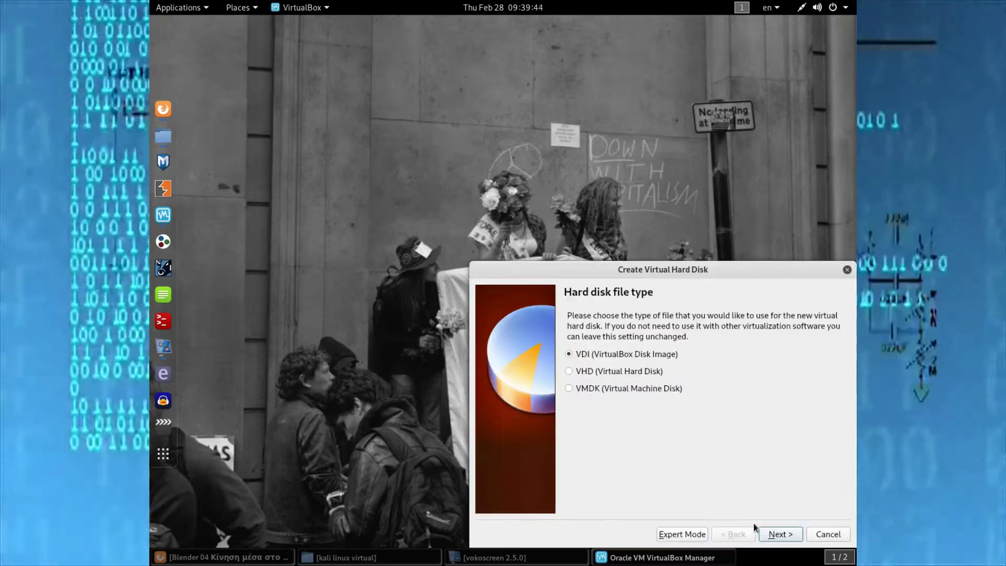
{"action": "left_click", "coordinate": [771, 537]}
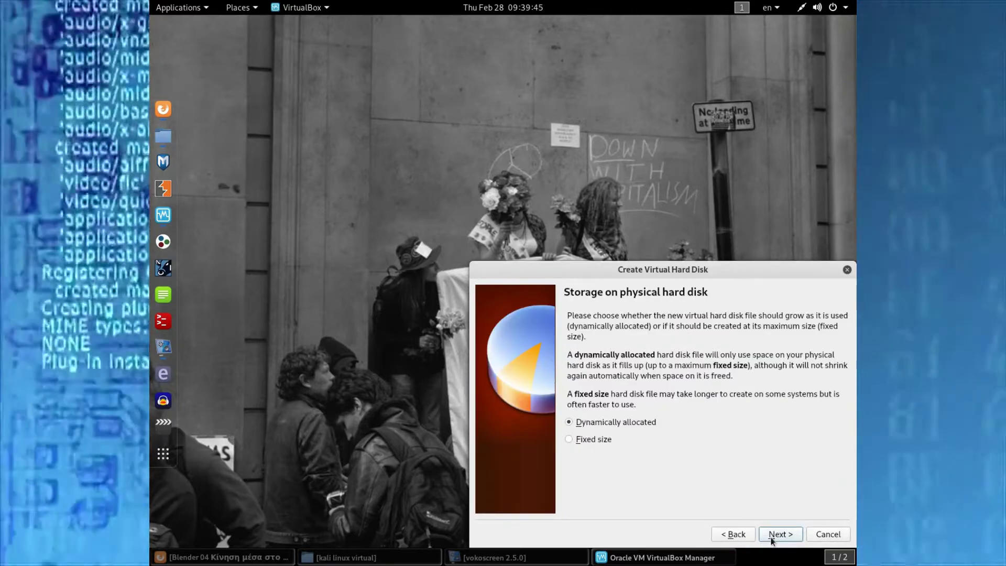
{"action": "left_click", "coordinate": [771, 538]}
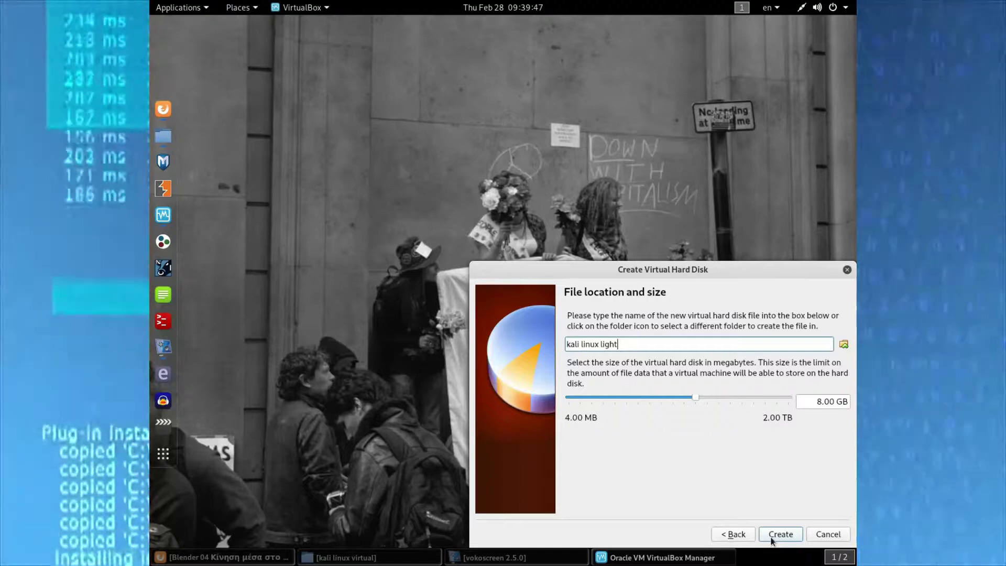
{"action": "left_click", "coordinate": [772, 538]}
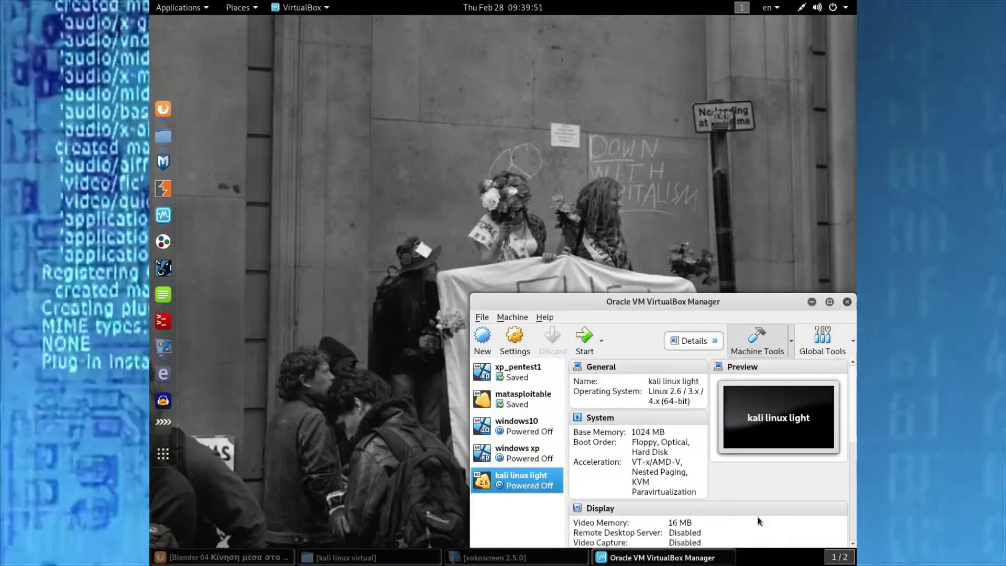
{"action": "right_click", "coordinate": [497, 486]}
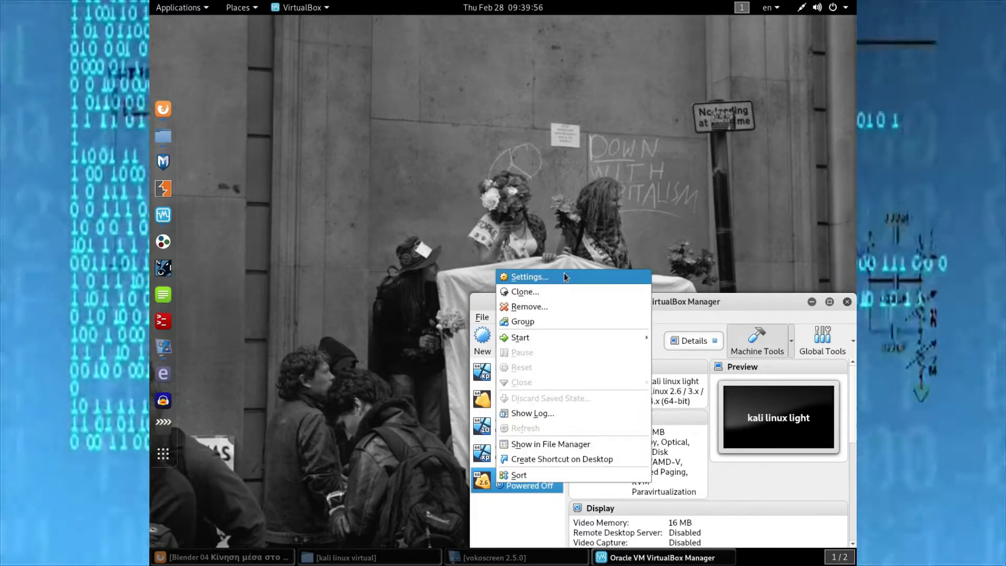
- In kali linux light's settings, review System and Display, then browse for a disk image for the empty IDE optical drive
{"action": "left_click", "coordinate": [564, 275]}
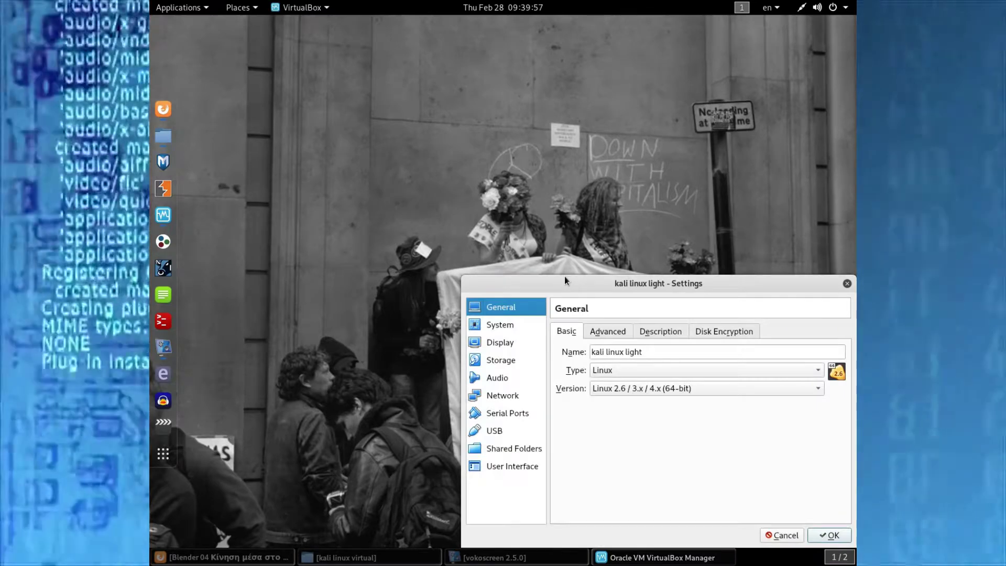
{"action": "left_click", "coordinate": [513, 327]}
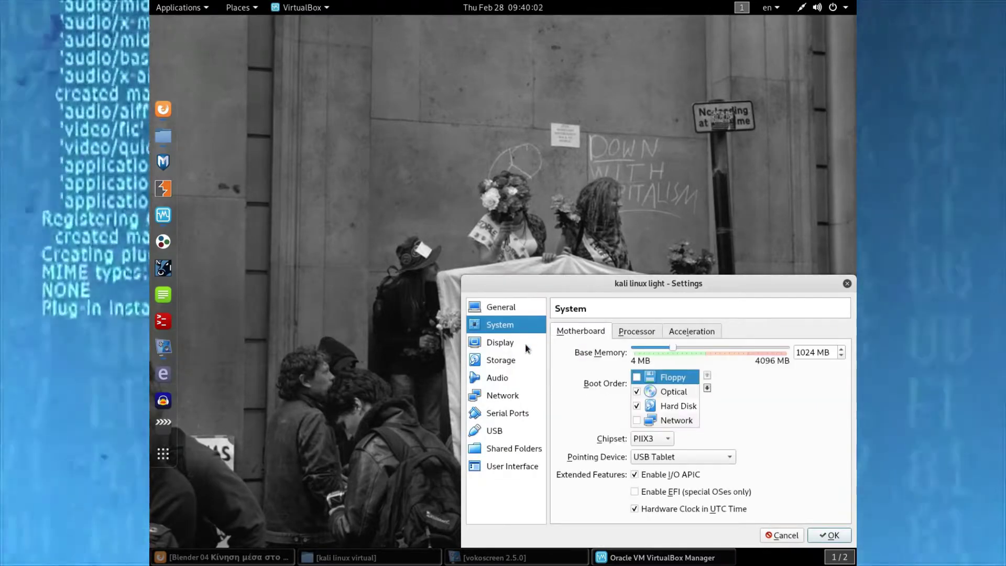
{"action": "left_click", "coordinate": [526, 347]}
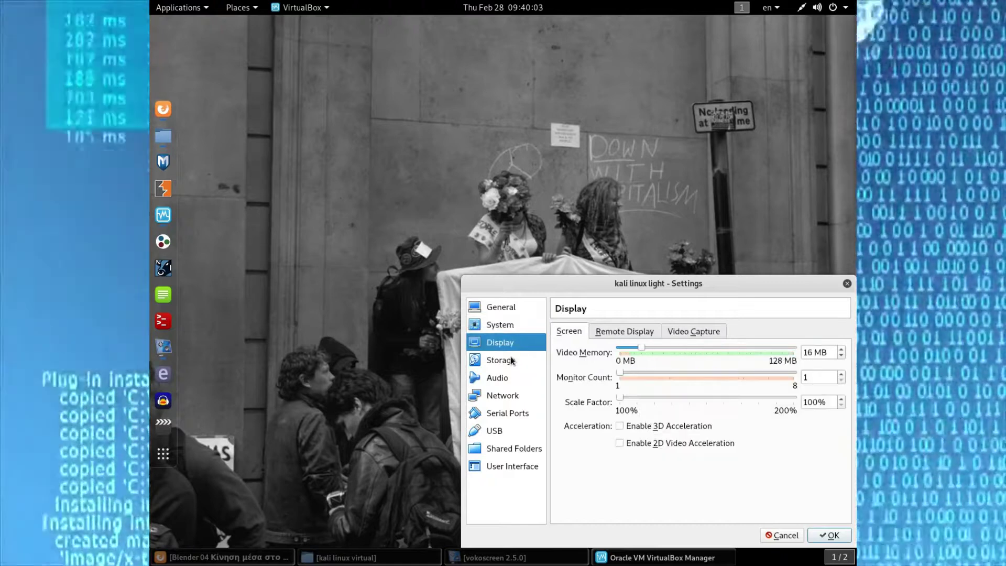
{"action": "left_click", "coordinate": [512, 361]}
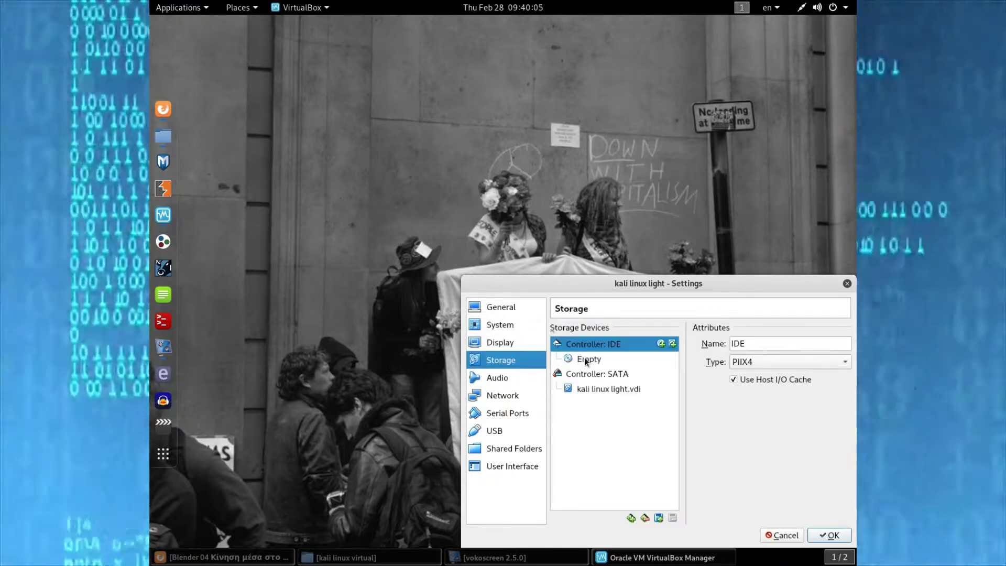
{"action": "left_click", "coordinate": [586, 360]}
{"action": "left_click", "coordinate": [845, 343]}
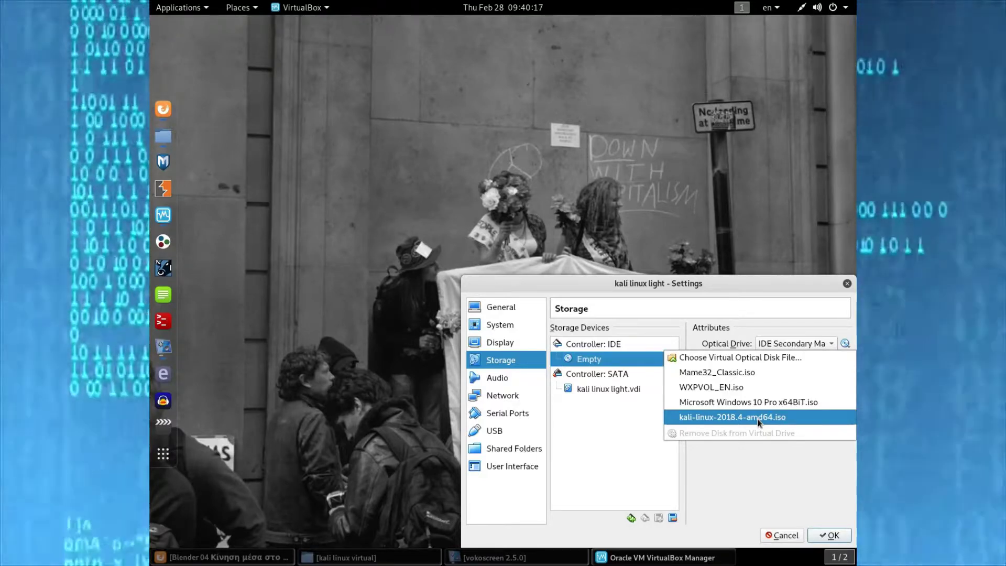
{"action": "left_click", "coordinate": [770, 358]}
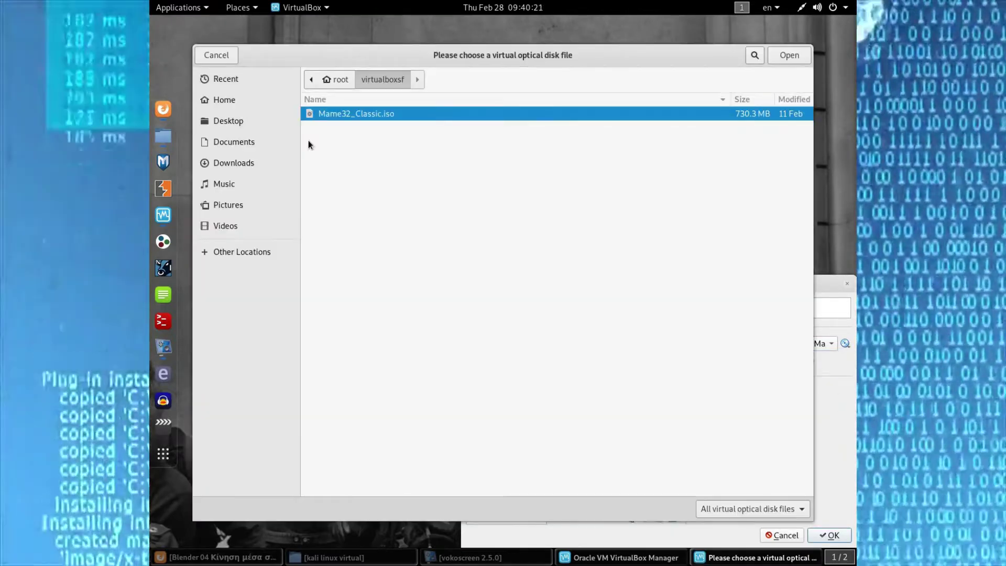
- Attach kali-linux-light-2019.1-amd64.iso from the Downloads folder to the IDE optical drive
{"action": "left_click", "coordinate": [267, 167]}
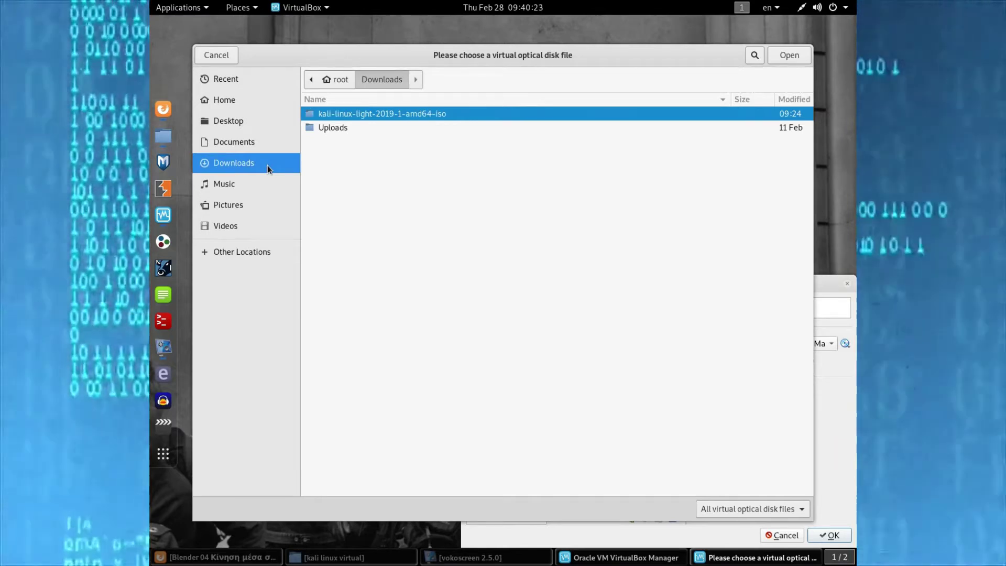
{"action": "double_click", "coordinate": [336, 114]}
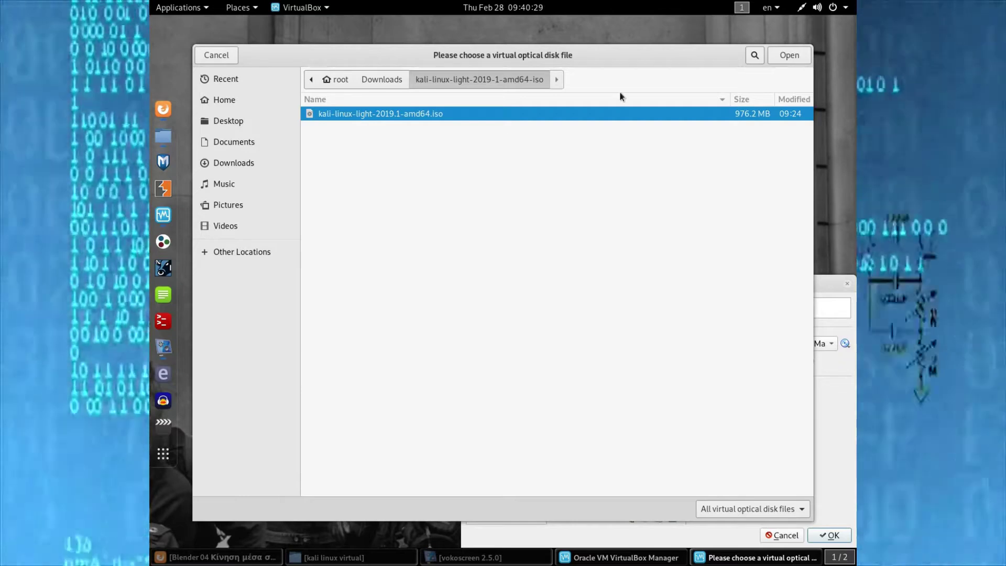
{"action": "left_click", "coordinate": [797, 60]}
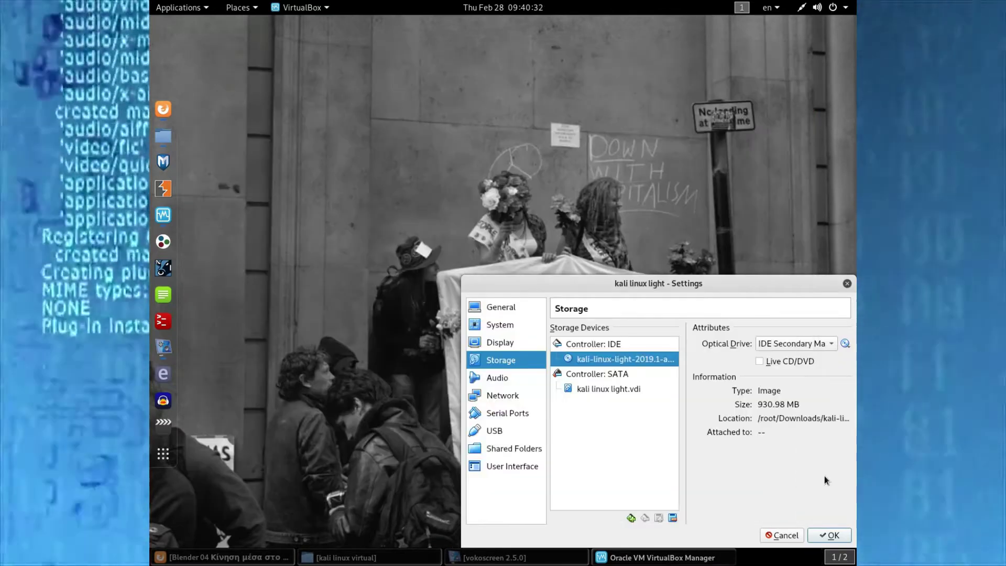
{"action": "left_click", "coordinate": [499, 379]}
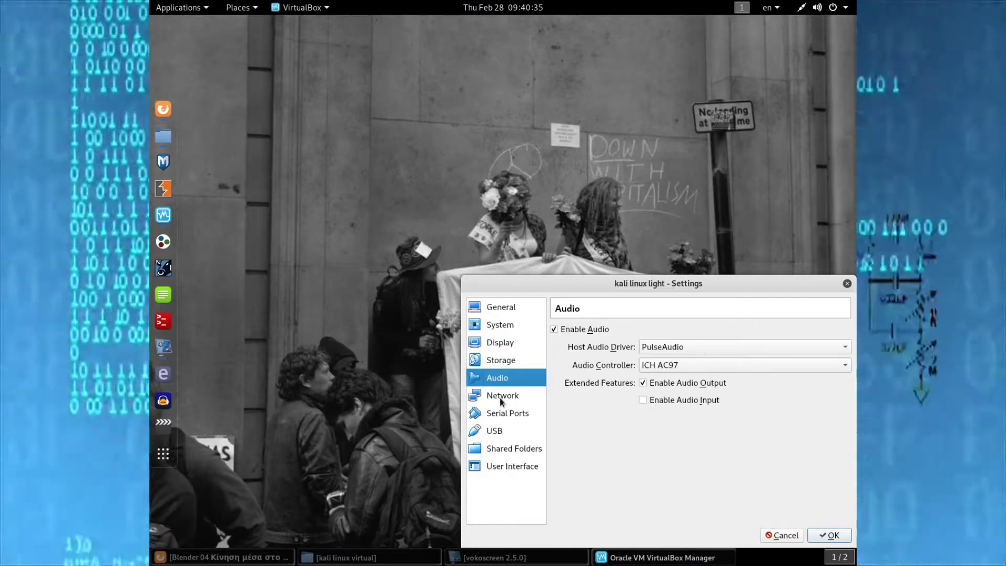
- Set network adapter 1 to Bridged Adapter and enable adapter 2 attached to NAT
{"action": "left_click", "coordinate": [501, 397]}
{"action": "left_click", "coordinate": [639, 369]}
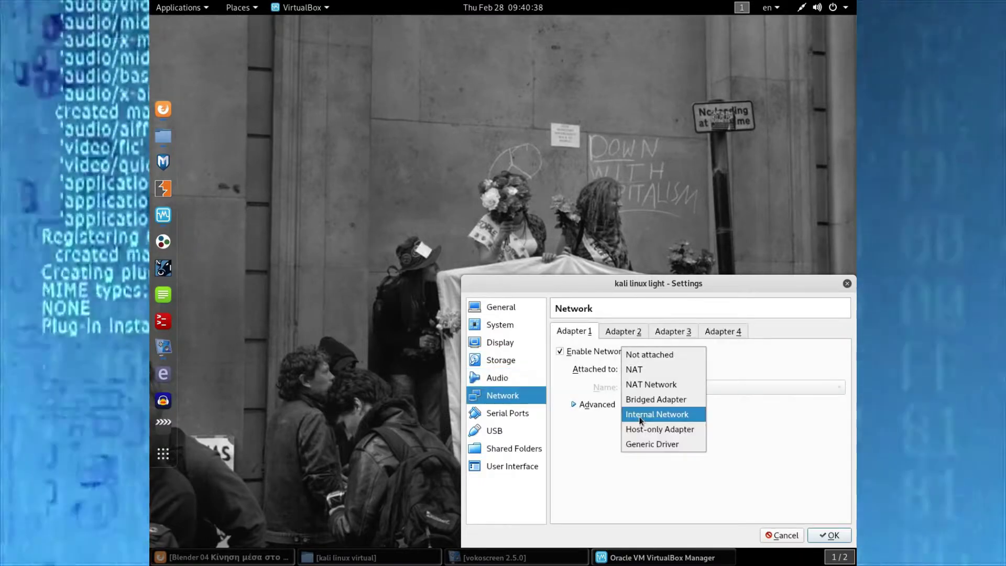
{"action": "left_click", "coordinate": [644, 400]}
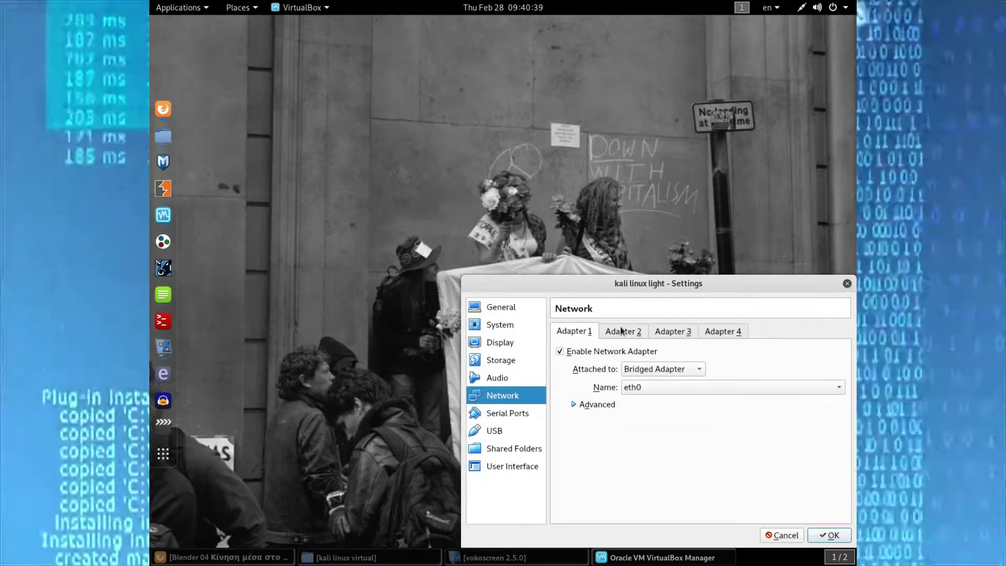
{"action": "left_click", "coordinate": [622, 331]}
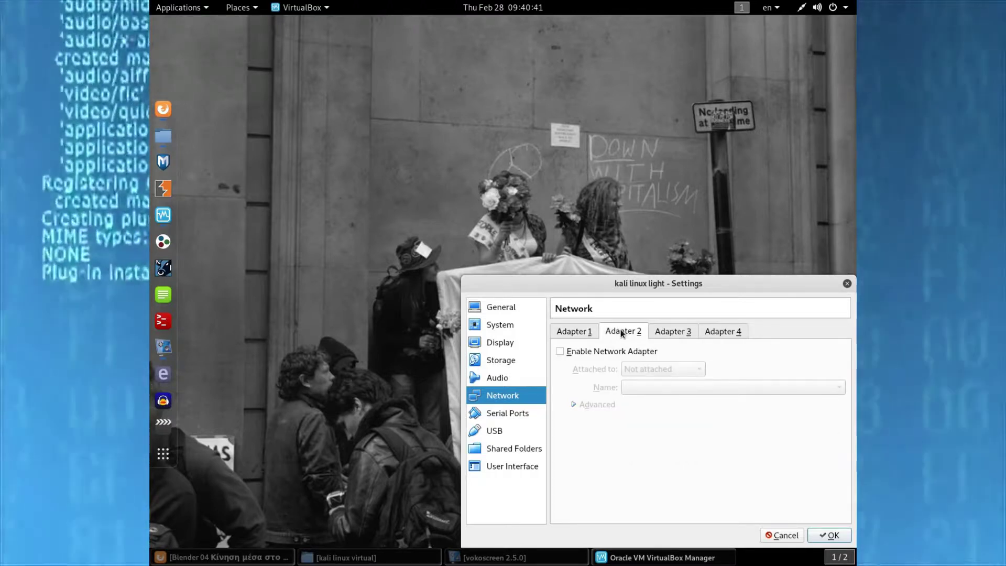
{"action": "left_click", "coordinate": [608, 352]}
{"action": "left_click", "coordinate": [623, 370]}
{"action": "left_click", "coordinate": [640, 379]}
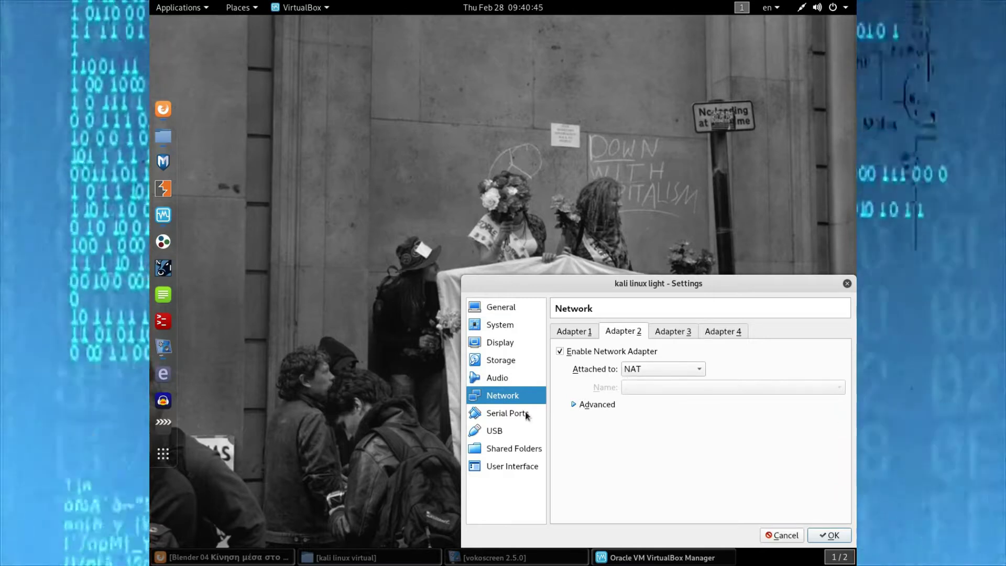
- Review USB, Shared Folders and User Interface, save the settings, and start the VM
{"action": "left_click", "coordinate": [498, 431]}
{"action": "left_click", "coordinate": [498, 448]}
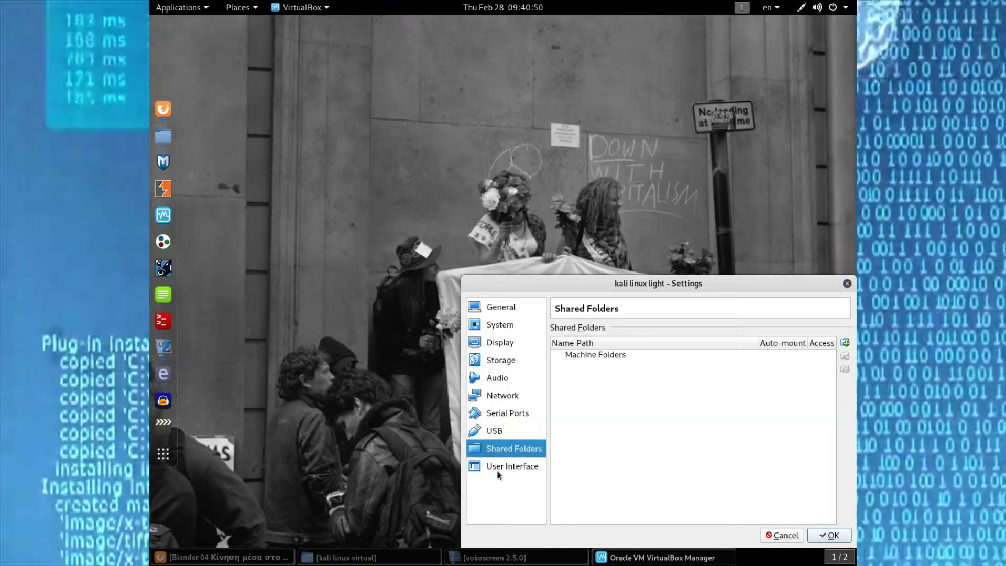
{"action": "left_click", "coordinate": [498, 468]}
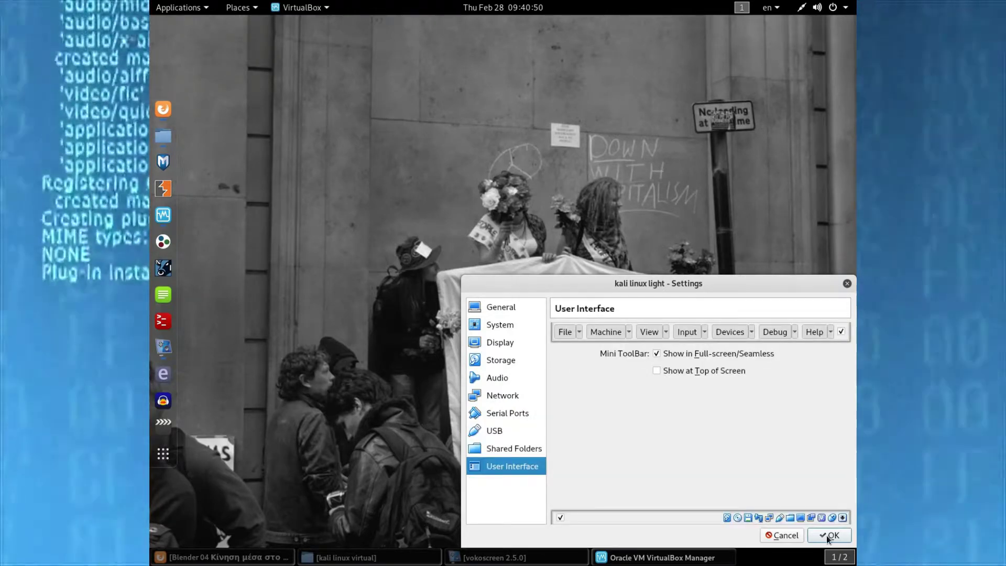
{"action": "left_click", "coordinate": [826, 536]}
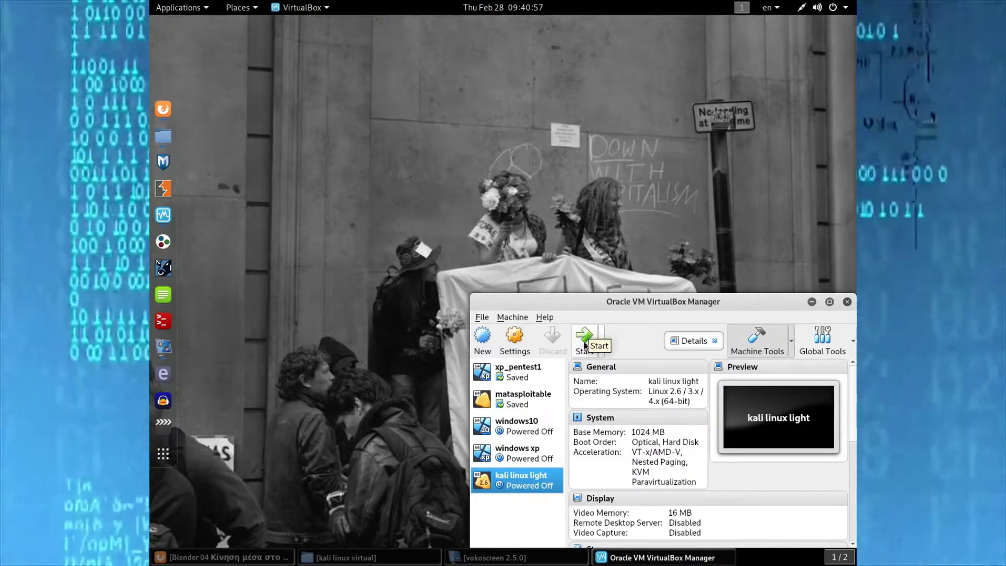
{"action": "left_click", "coordinate": [584, 345]}
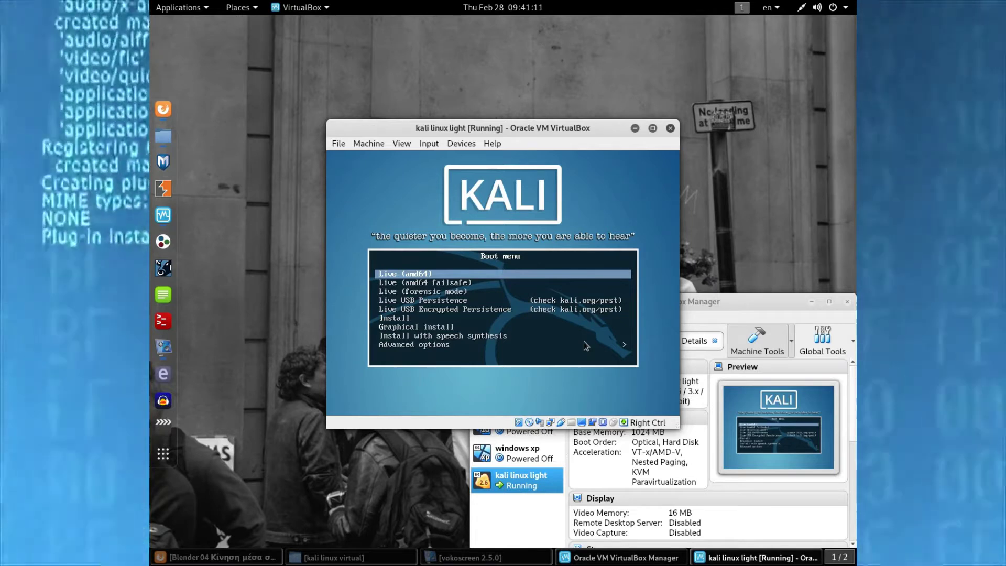
- Pick the install entry in the Kali boot menu to launch the text installer
{"action": "key", "text": "Down"}
{"action": "key", "text": "Down"}
{"action": "key", "text": "Return"}
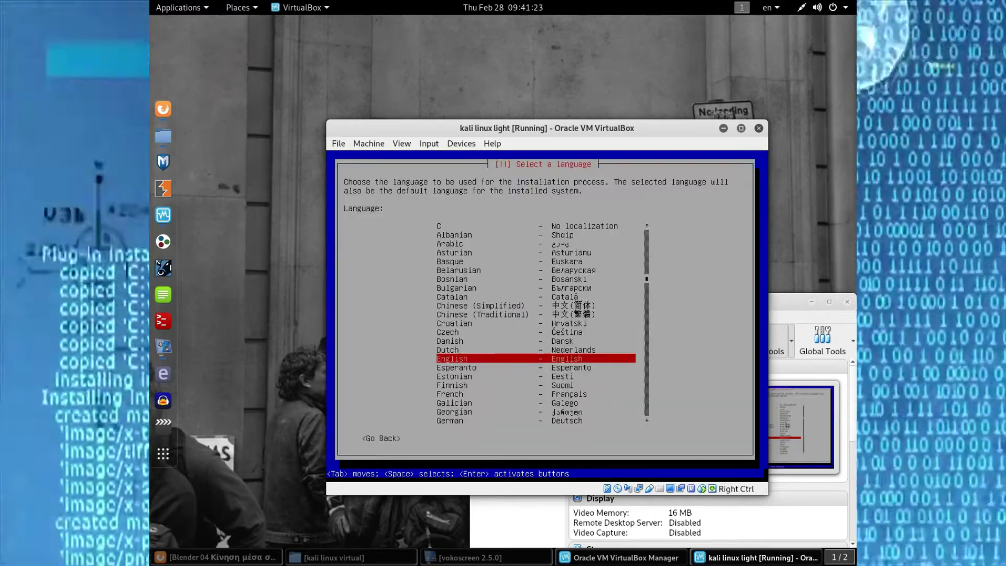
- Accept English, United States, eth0 and hostname debian, trimming the prefilled domain name
{"action": "key", "text": "Return"}
{"action": "key", "text": "Return"}
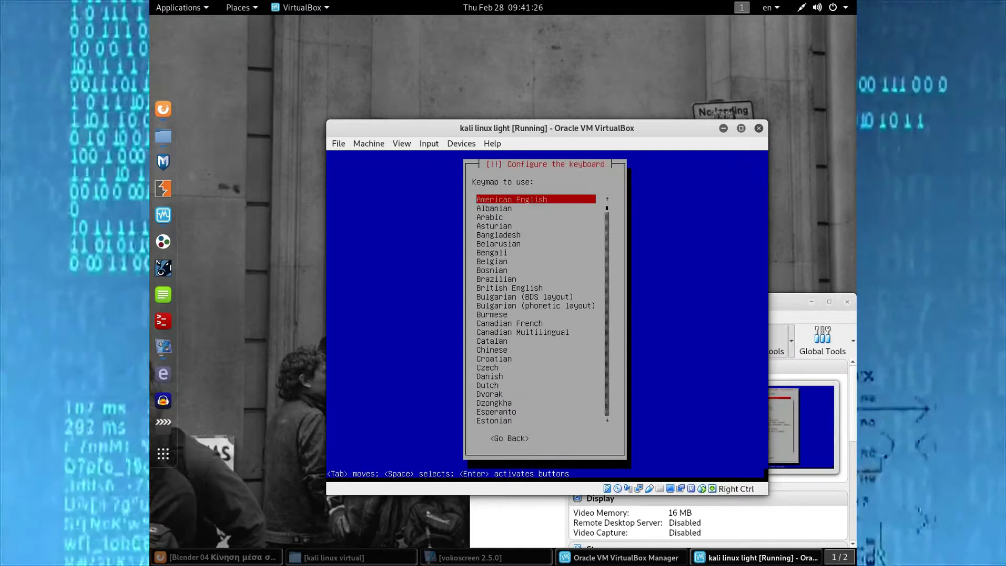
{"action": "key", "text": "Return"}
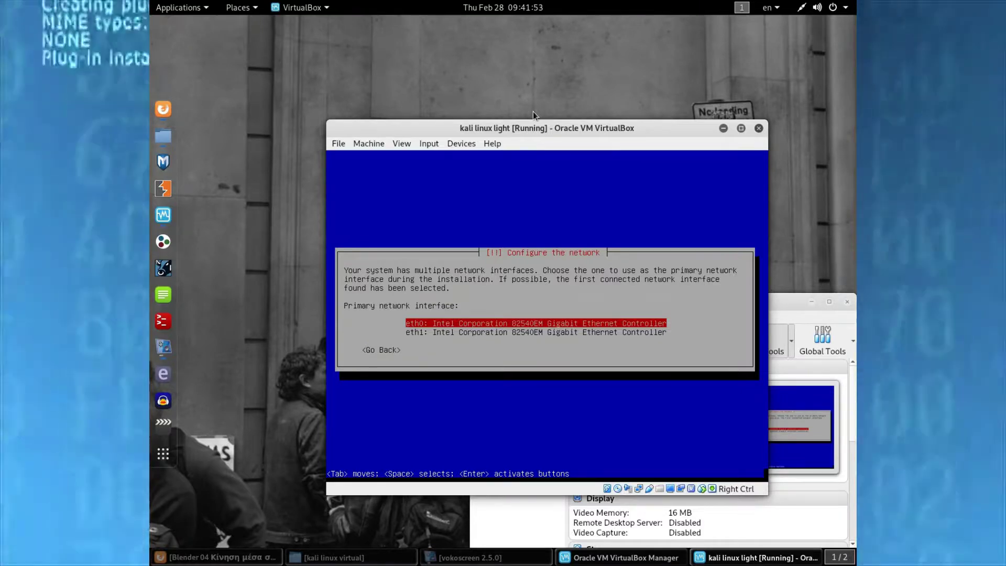
{"action": "key", "text": "Return"}
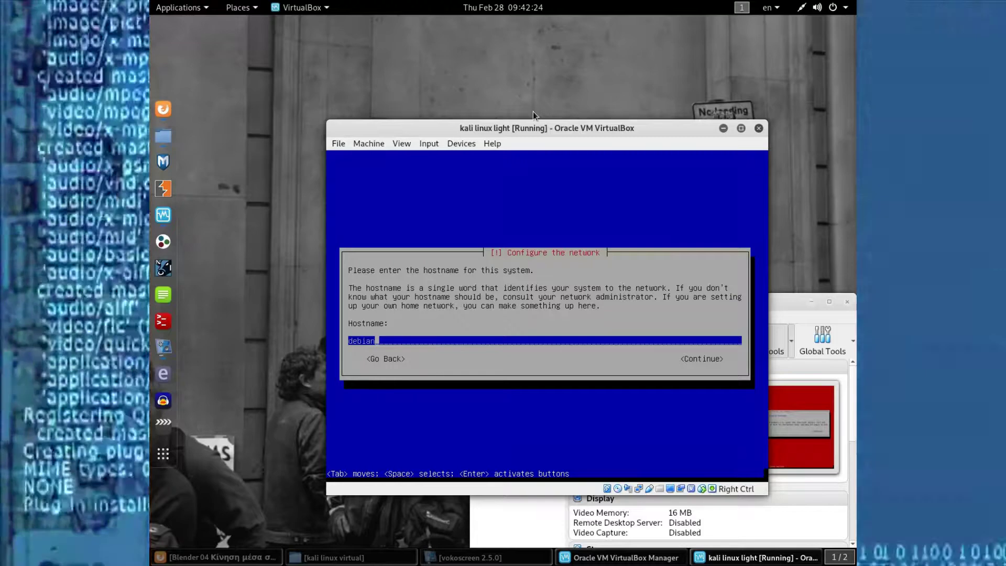
{"action": "key", "text": "Return"}
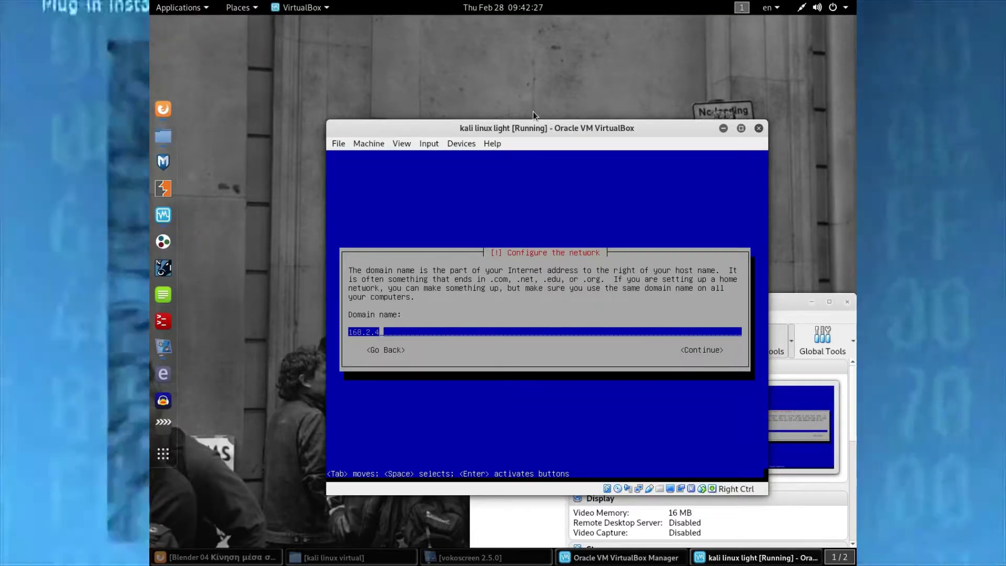
{"action": "key", "text": "BackSpace"}
{"action": "key", "text": "BackSpace"}
{"action": "key", "text": "BackSpace"}
{"action": "key", "text": "BackSpace"}
{"action": "key", "text": "BackSpace"}
{"action": "key", "text": "BackSpace"}
{"action": "key", "text": "BackSpace"}
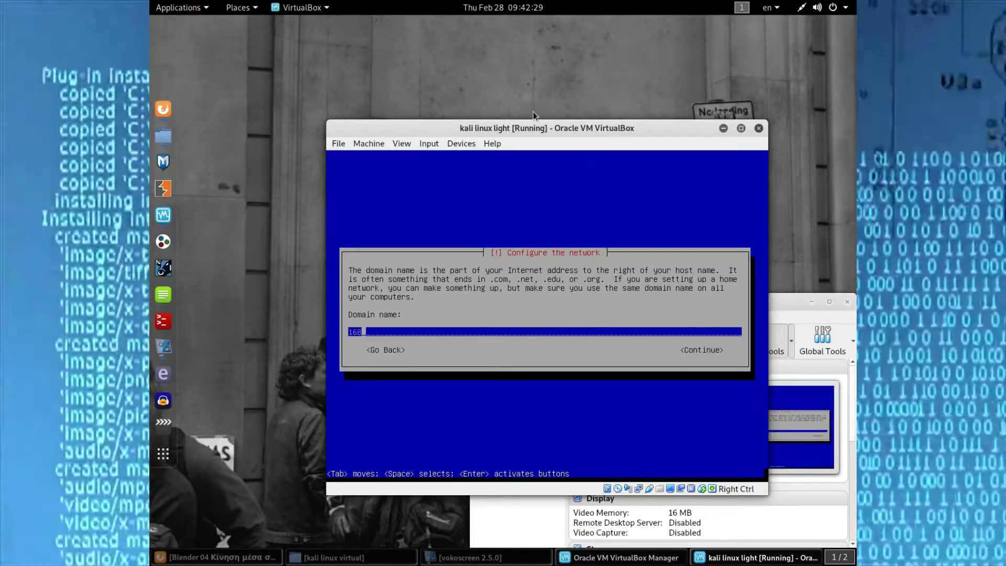
{"action": "key", "text": "Return"}
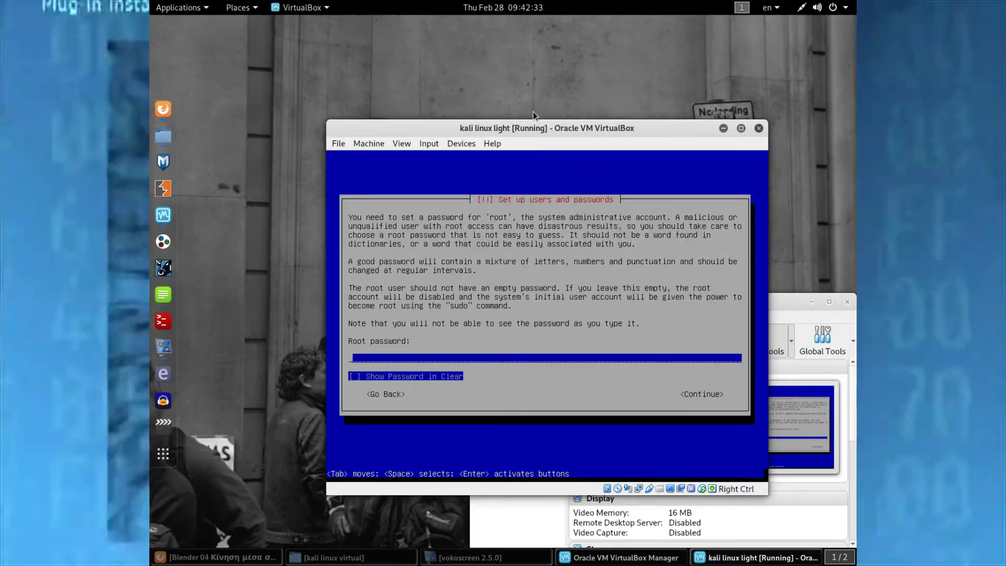
- Type the root password and re-enter it to verify
{"action": "type", "text": "to"}
{"action": "type", "text": "***"}
{"action": "type", "text": "****"}
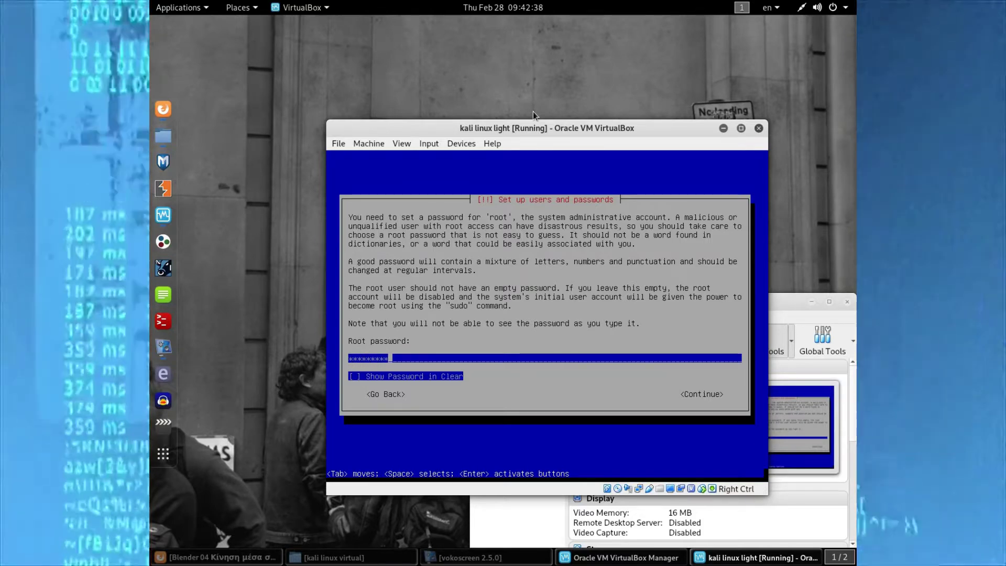
{"action": "key", "text": "Return"}
{"action": "type", "text": "*"}
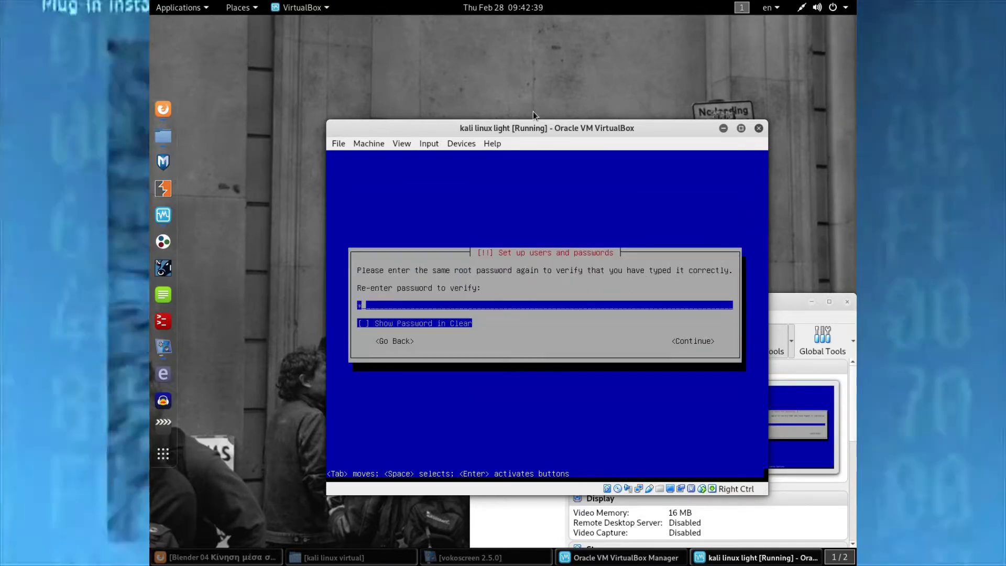
{"action": "type", "text": "********"}
{"action": "key", "text": "Return"}
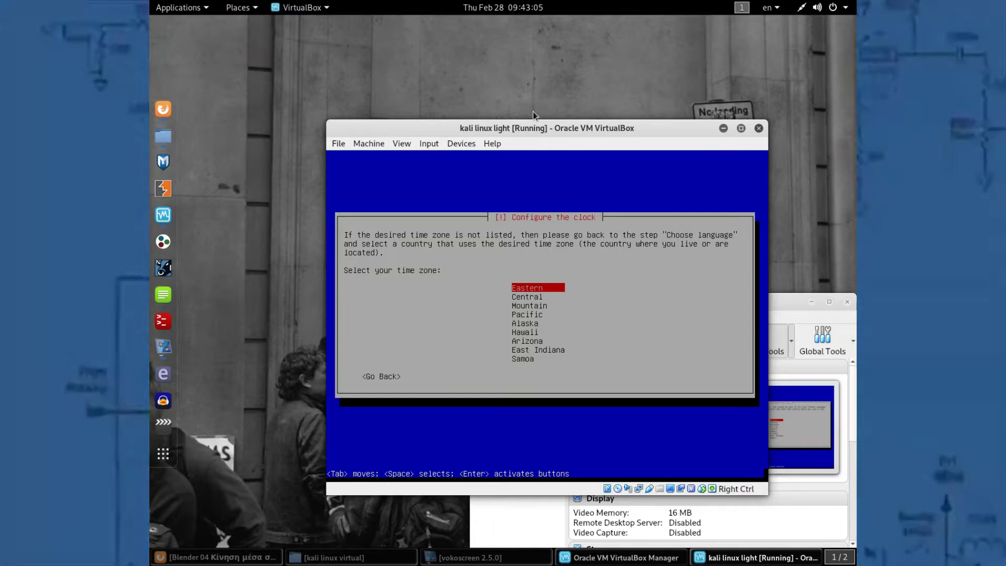
- Back out of the time zone step to the installer menu and reopen Choose language
{"action": "key", "text": "Escape"}
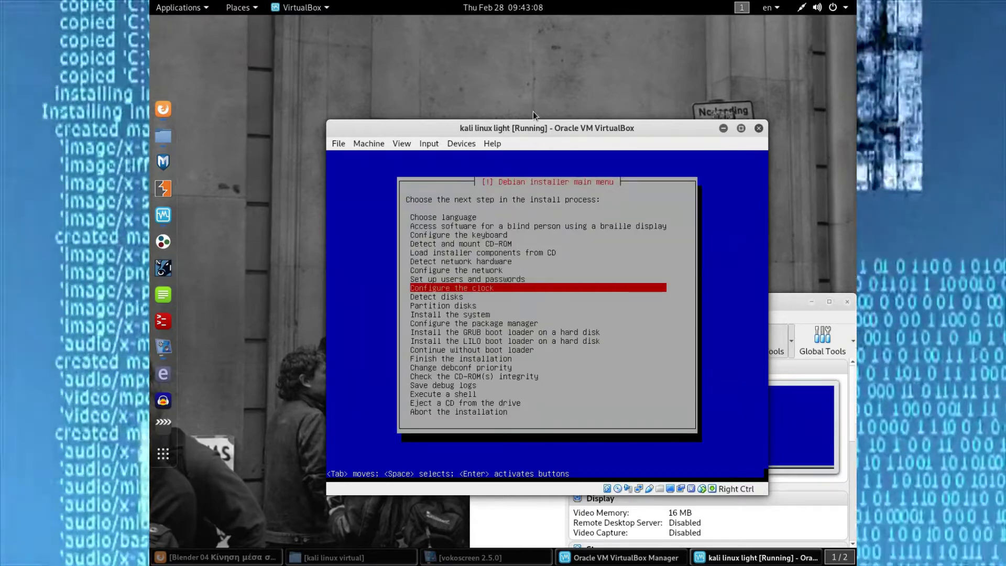
{"action": "key", "text": "Up"}
{"action": "key", "text": "Up"}
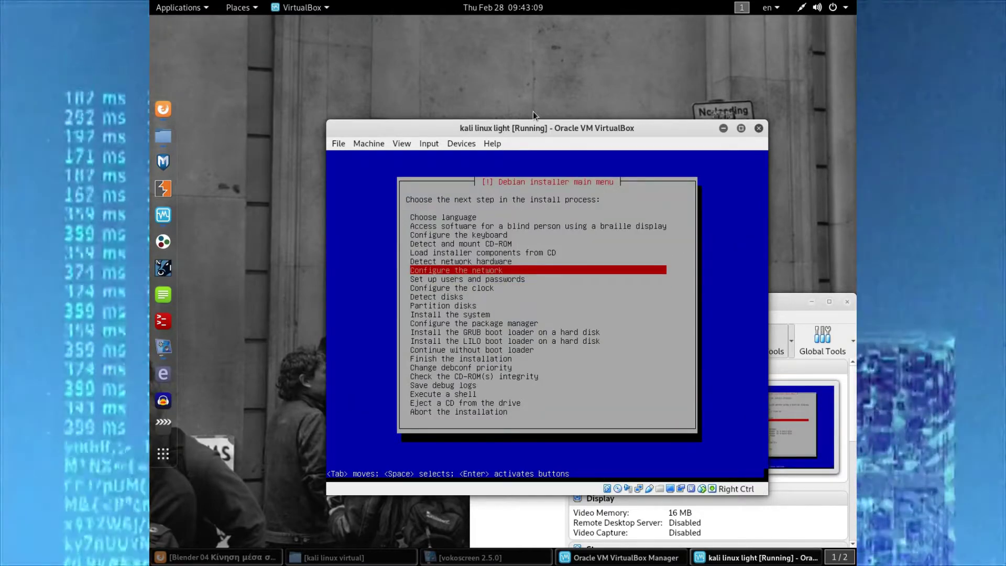
{"action": "key", "text": "Home"}
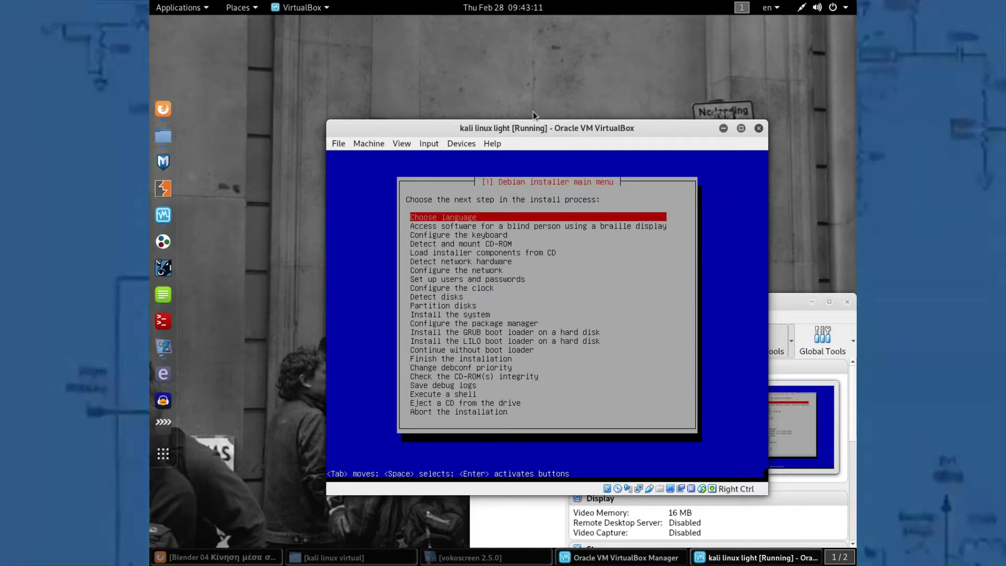
{"action": "key", "text": "Return"}
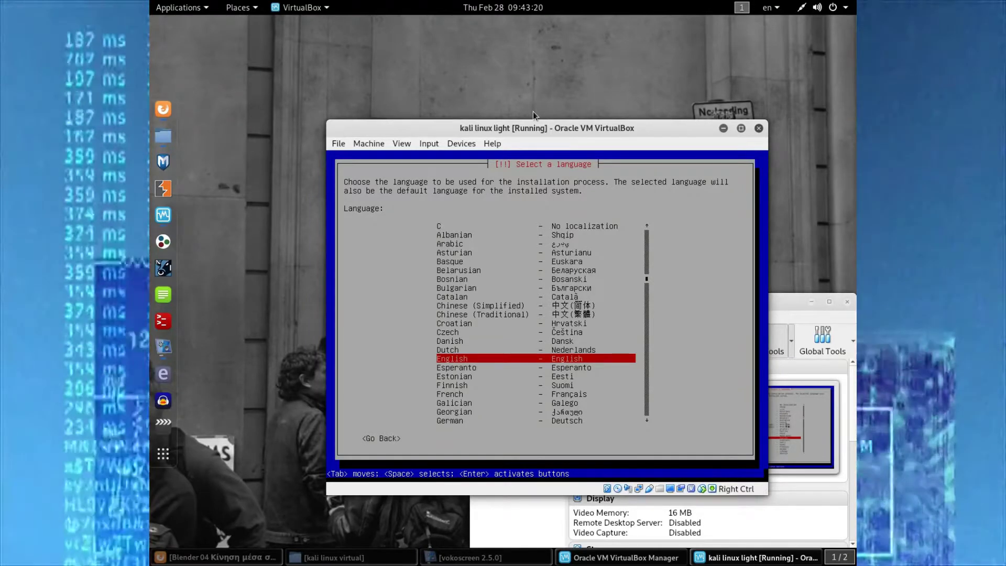
- Keep English, pick a European country via other > Europe, and use the en_US.UTF-8 locale
{"action": "key", "text": "Return"}
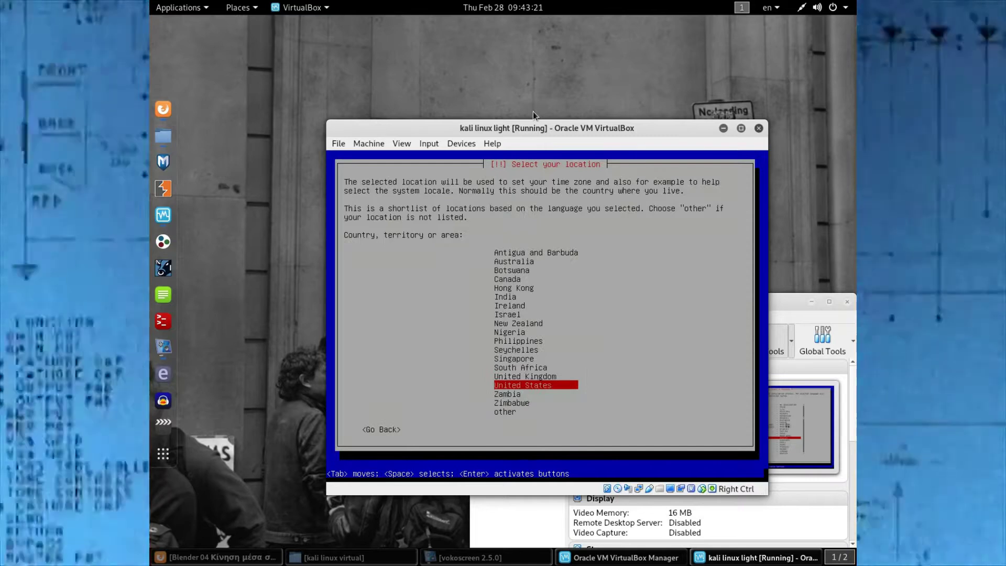
{"action": "key", "text": "Down"}
{"action": "key", "text": "Down"}
{"action": "key", "text": "Down"}
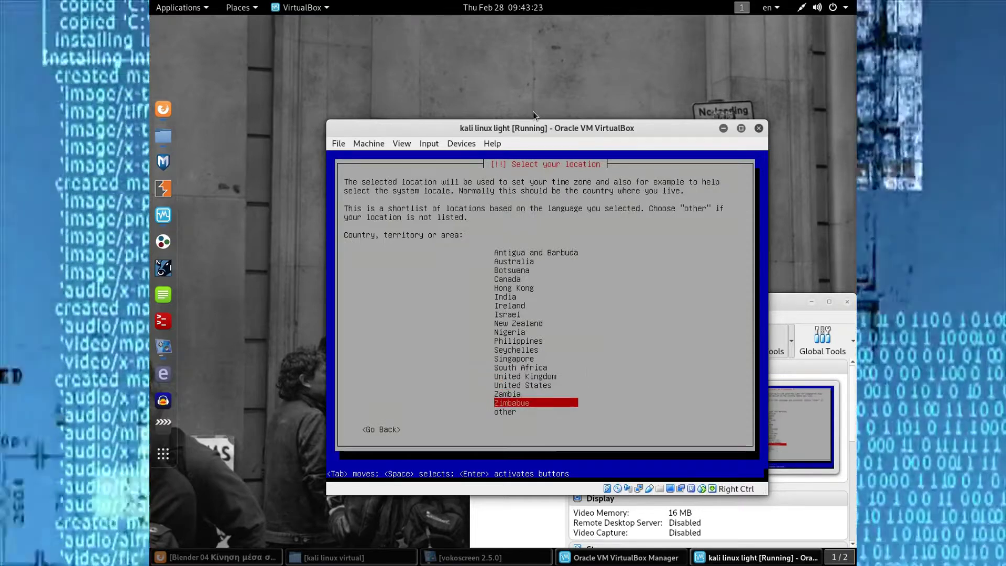
{"action": "key", "text": "Return"}
{"action": "key", "text": "Up"}
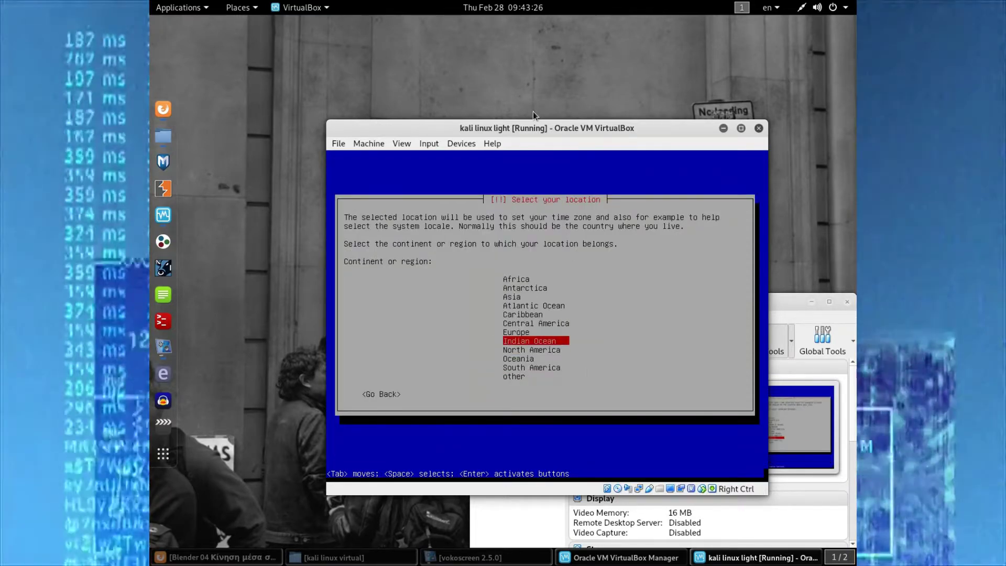
{"action": "key", "text": "Up"}
{"action": "key", "text": "Return"}
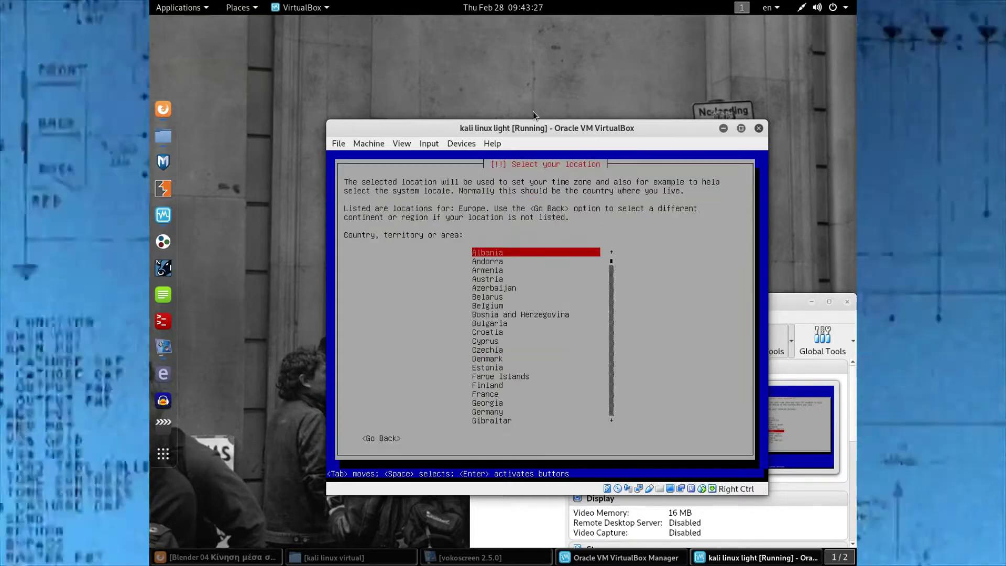
{"action": "key", "text": "g"}
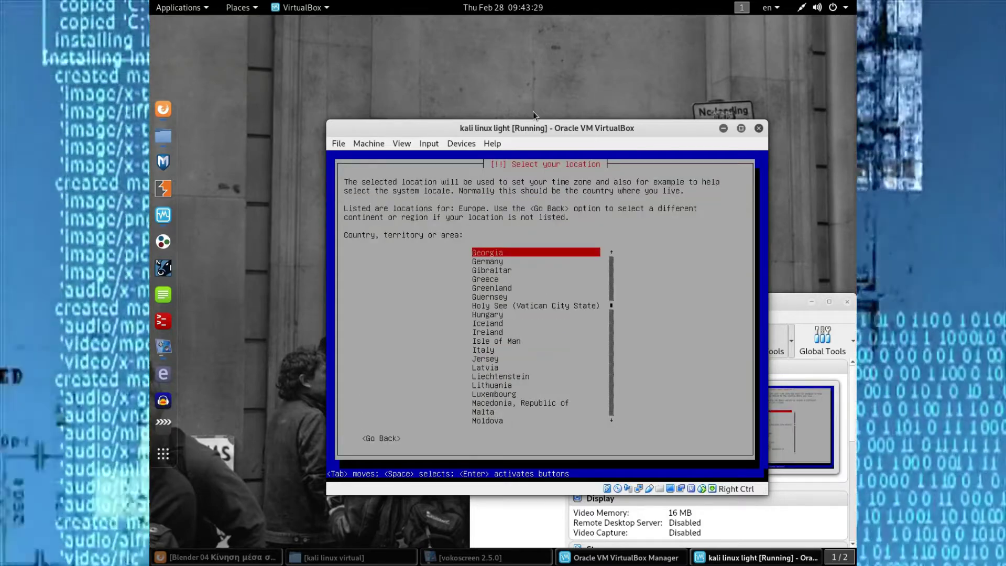
{"action": "key", "text": "Return"}
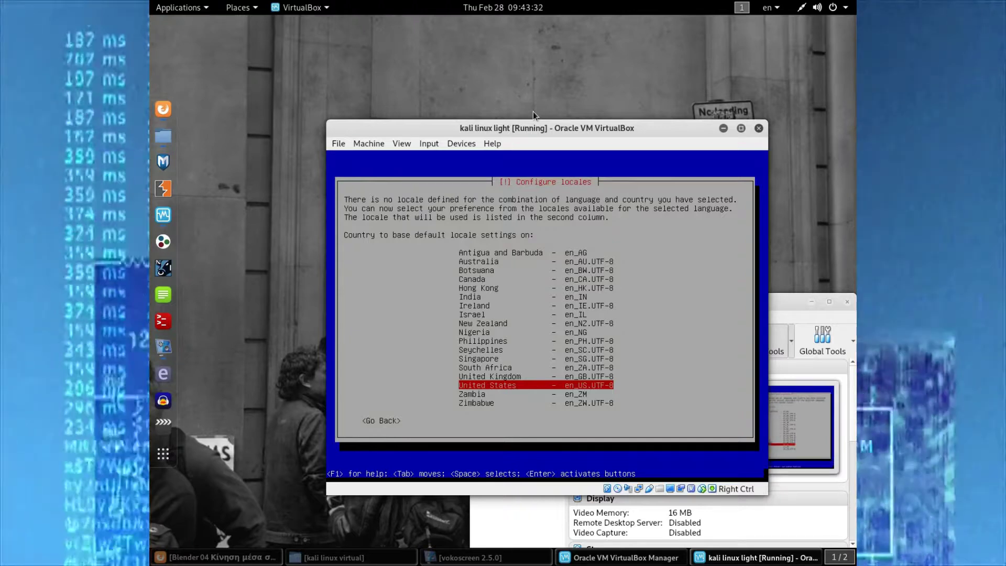
{"action": "key", "text": "Return"}
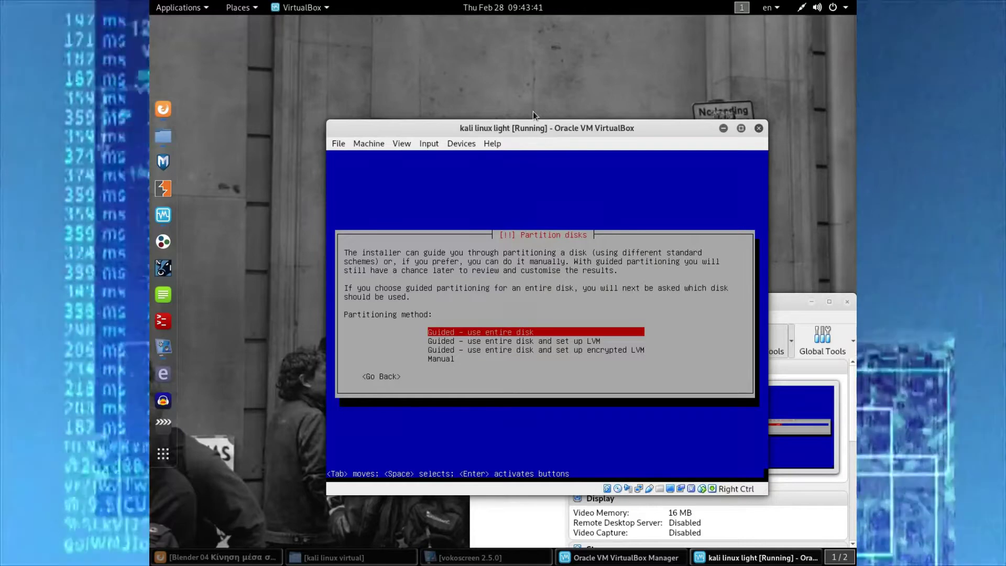
- Use guided whole-disk partitioning, finish it, and confirm writing the changes to disk
{"action": "key", "text": "Return"}
{"action": "key", "text": "Return"}
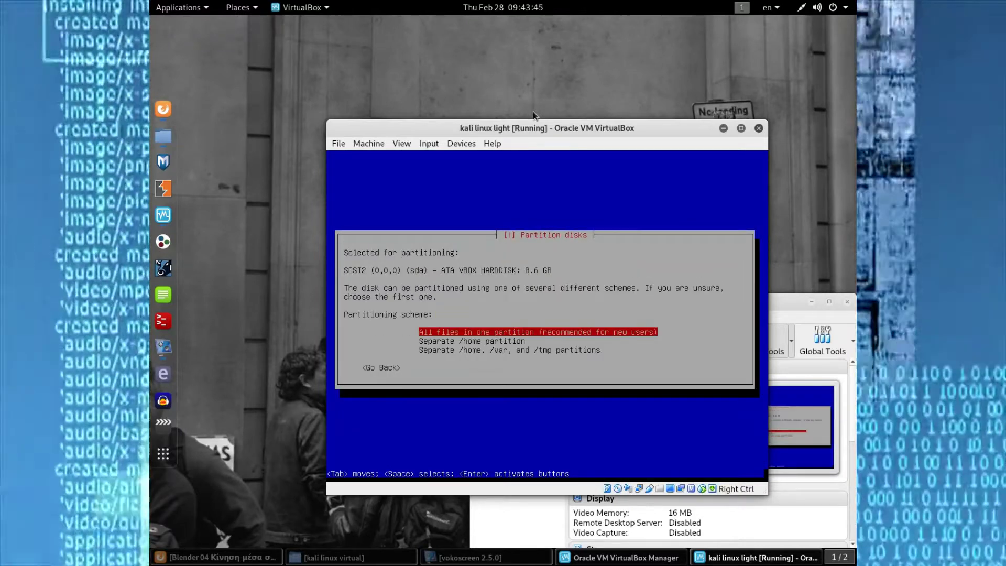
{"action": "key", "text": "Return"}
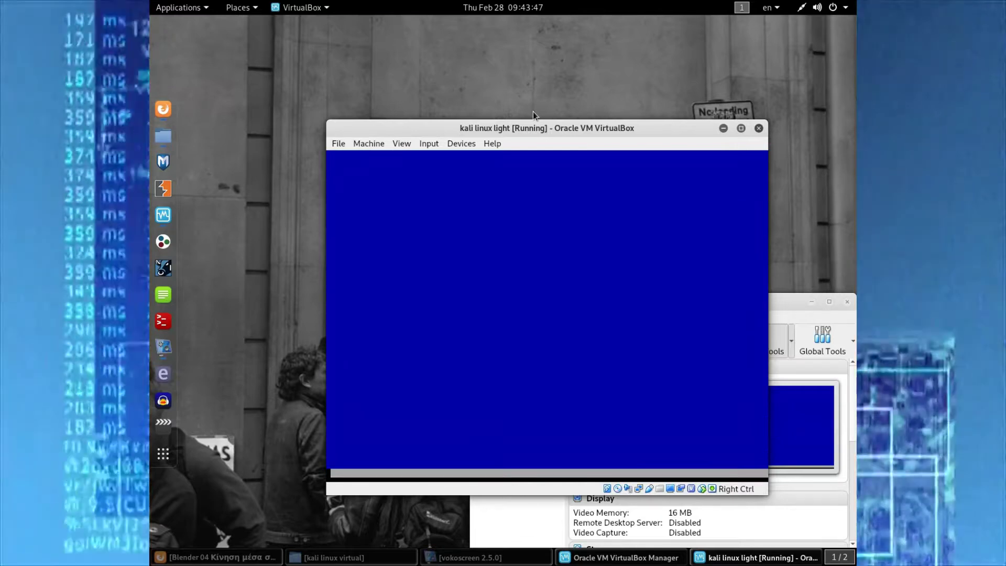
{"action": "key", "text": "Return"}
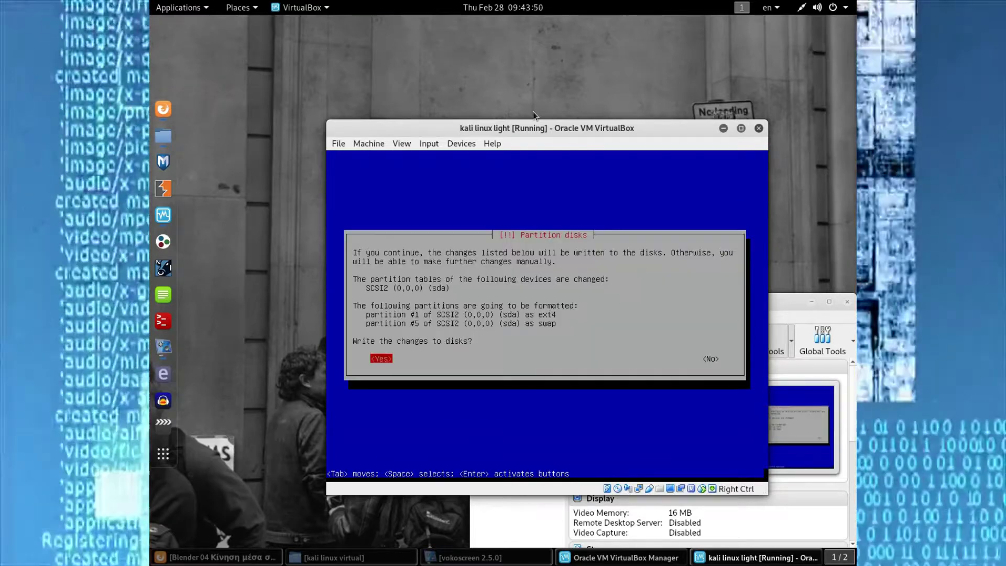
{"action": "key", "text": "Return"}
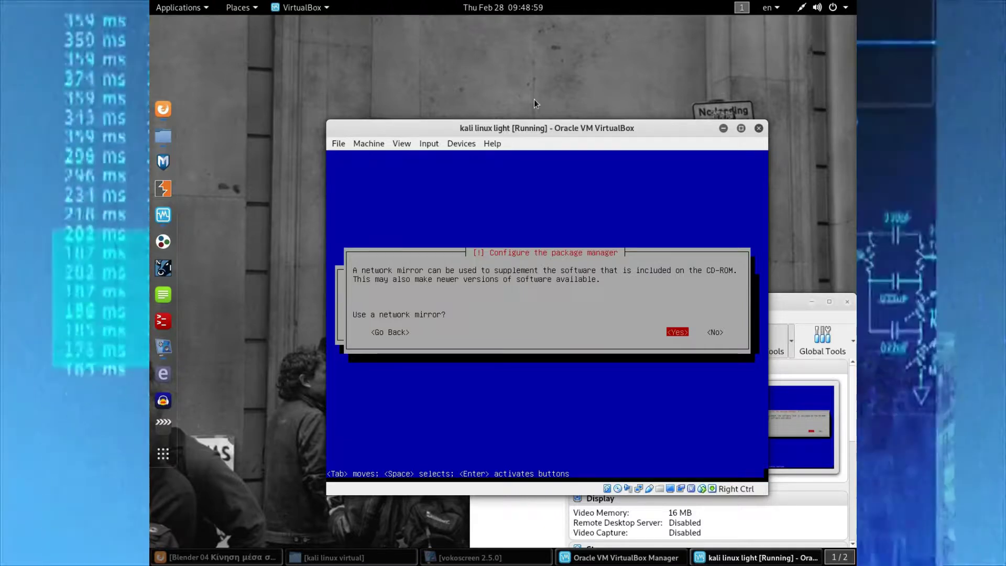
- Accept using a network mirror and continue with the HTTP proxy left blank
{"action": "key", "text": "Return"}
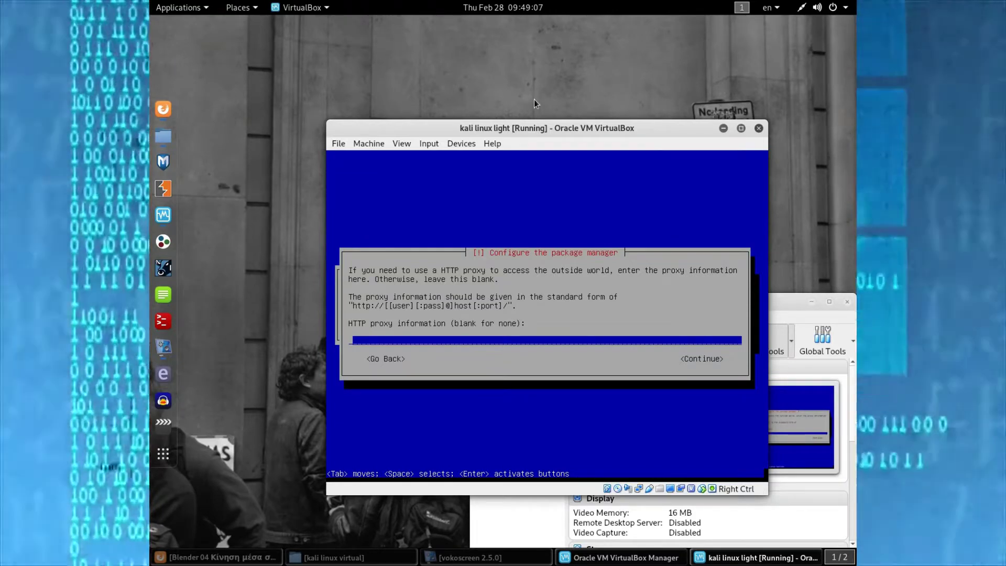
{"action": "key", "text": "Tab"}
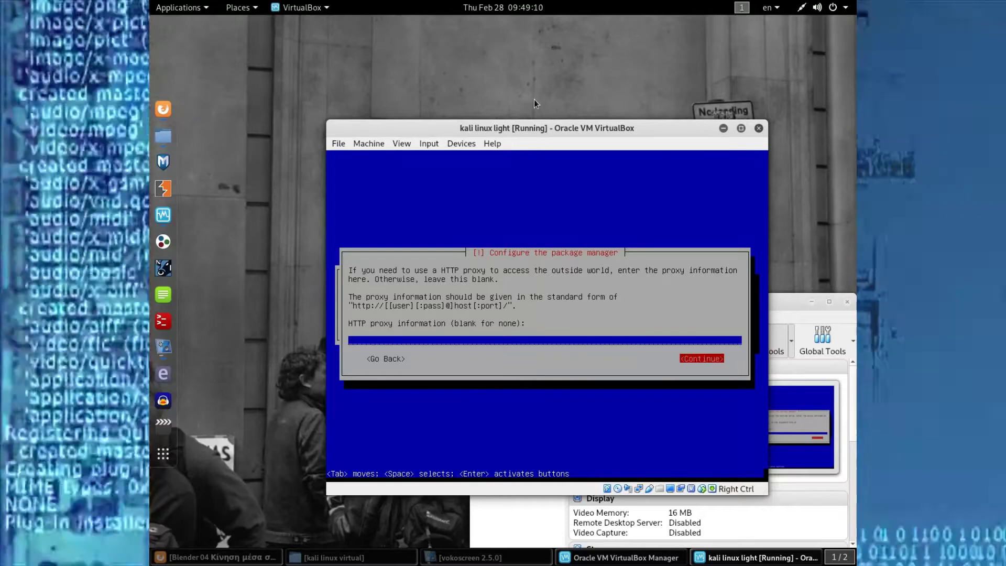
{"action": "key", "text": "Tab"}
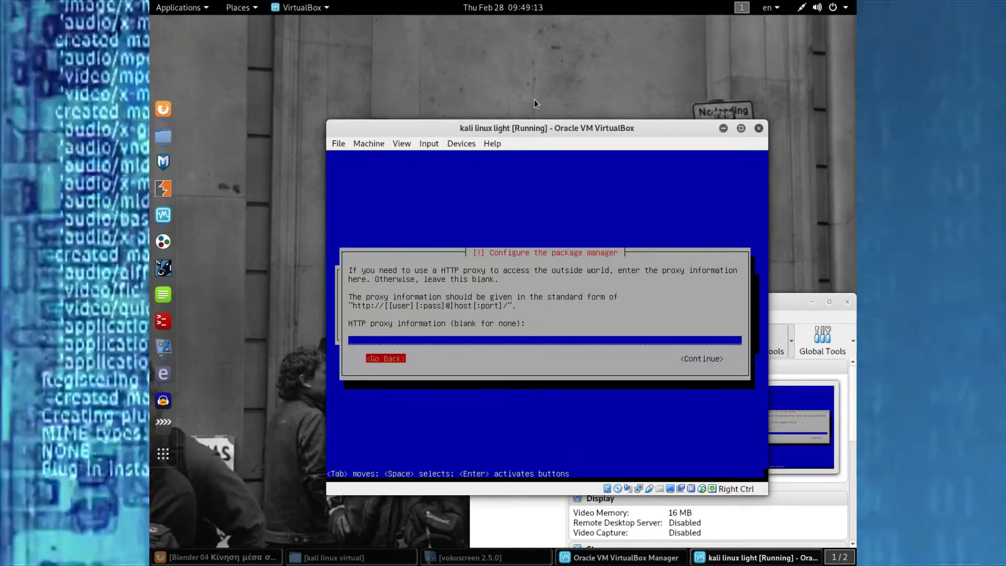
{"action": "key", "text": "Tab"}
{"action": "key", "text": "Return"}
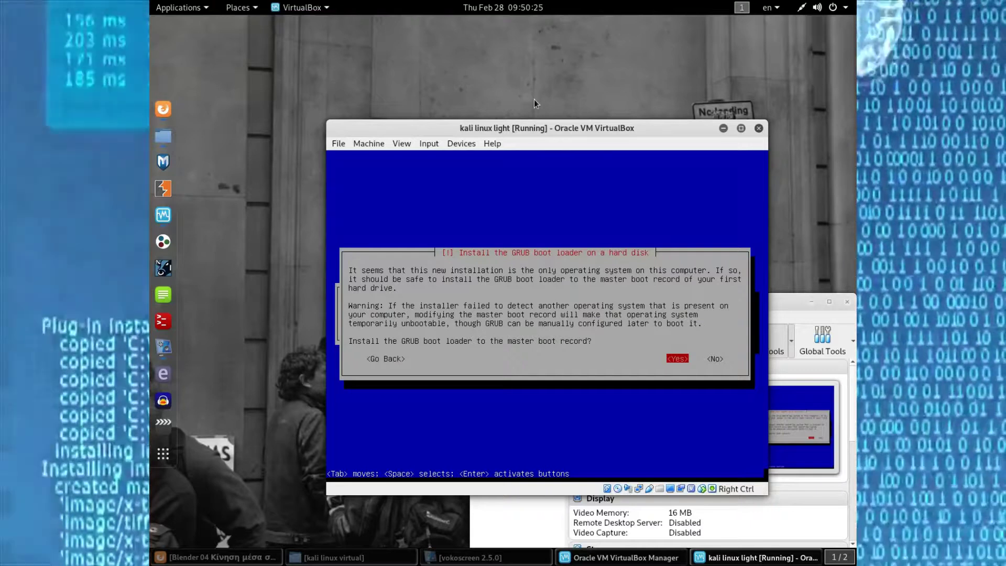
- Install the GRUB boot loader to the master boot record on /dev/sda
{"action": "key", "text": "Return"}
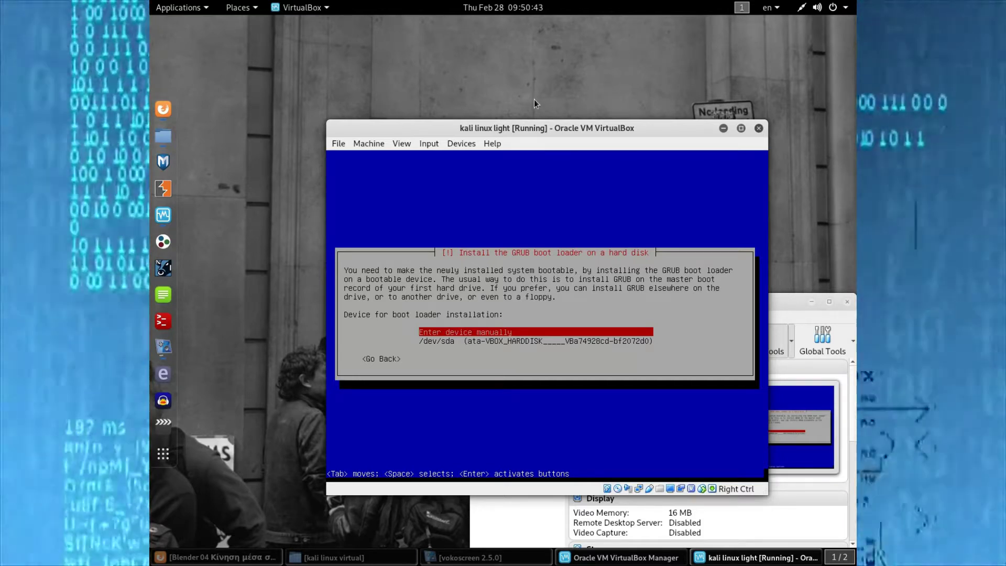
{"action": "key", "text": "Down"}
{"action": "key", "text": "Return"}
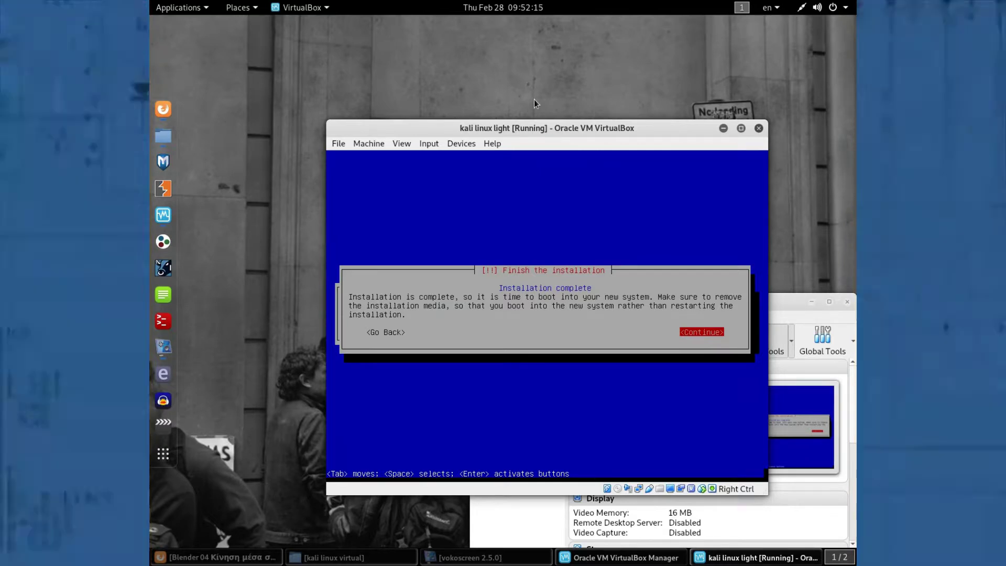
- Finish the installation so the VM reboots into the new Kali system
{"action": "key", "text": "Return"}
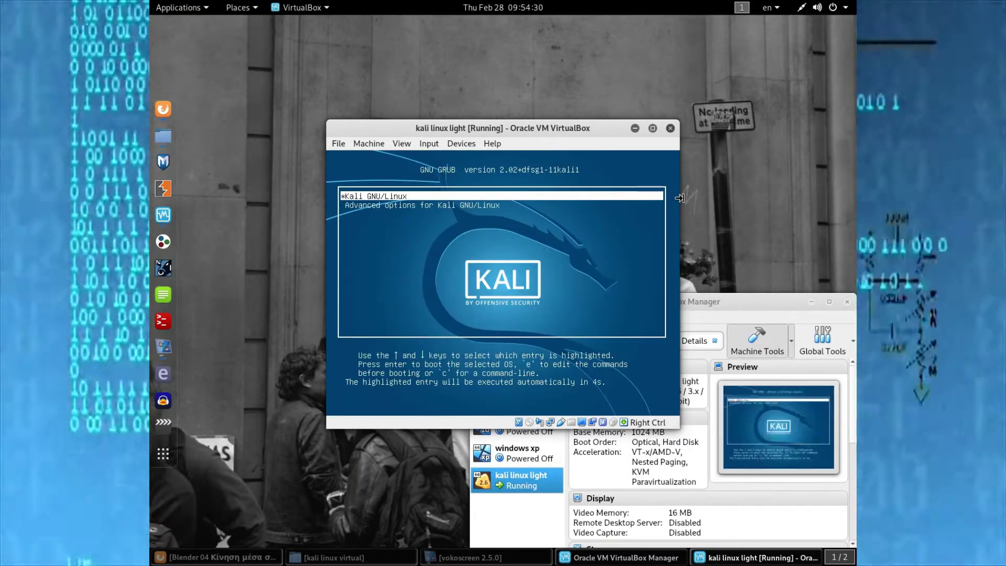
- Boot the default Kali GNU/Linux entry from the GRUB menu
{"action": "key", "text": "Return"}
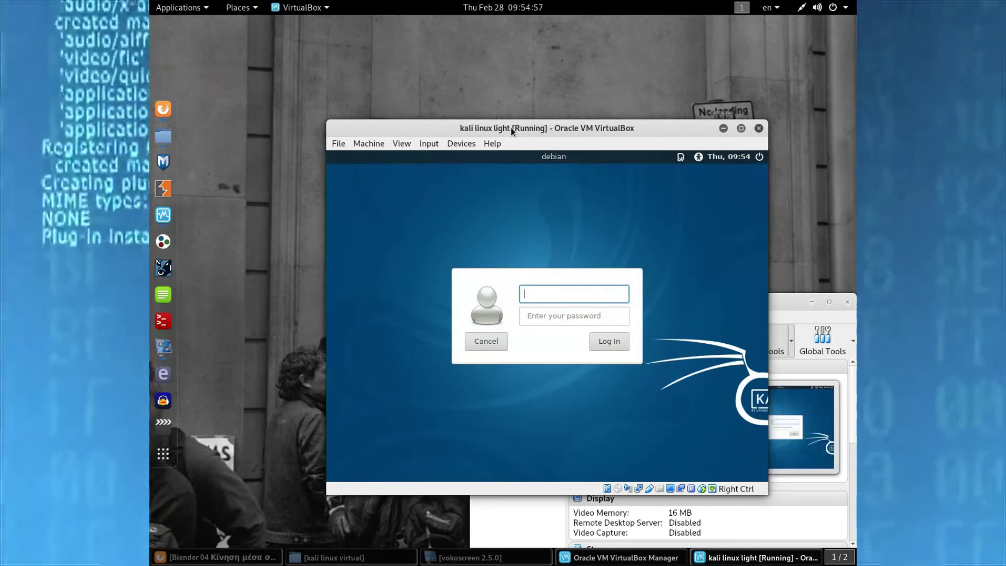
- Log in as root with the account password and accept the default panel configuration
{"action": "type", "text": "root"}
{"action": "key", "text": "Tab"}
{"action": "type", "text": "••••••"}
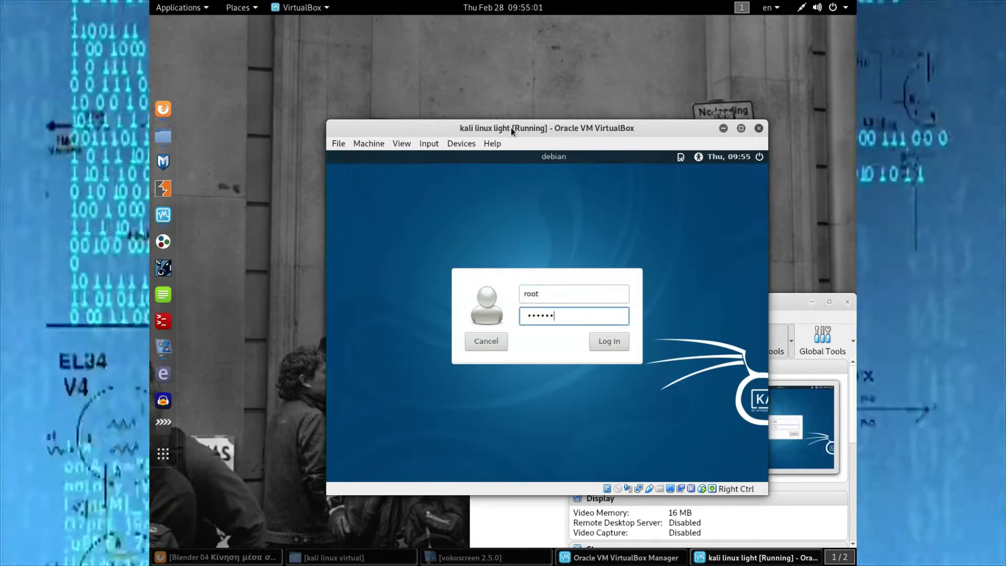
{"action": "type", "text": "••••"}
{"action": "key", "text": "Return"}
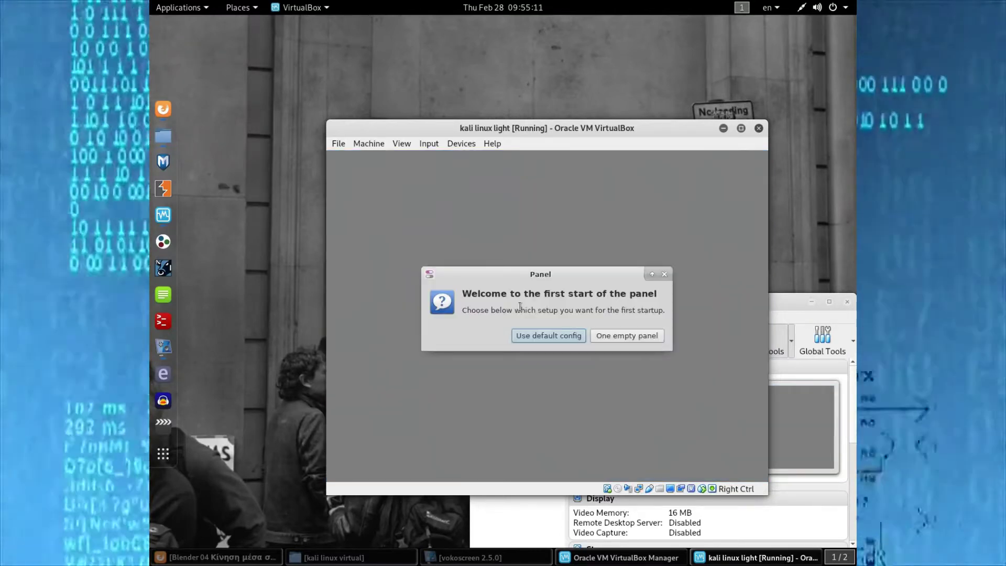
{"action": "left_click", "coordinate": [575, 338]}
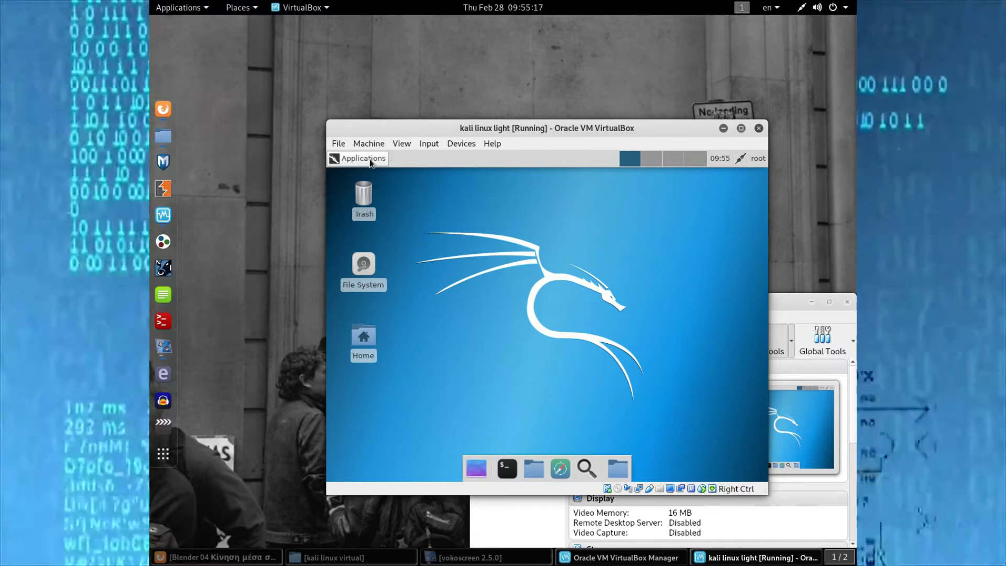
{"action": "left_click", "coordinate": [369, 158]}
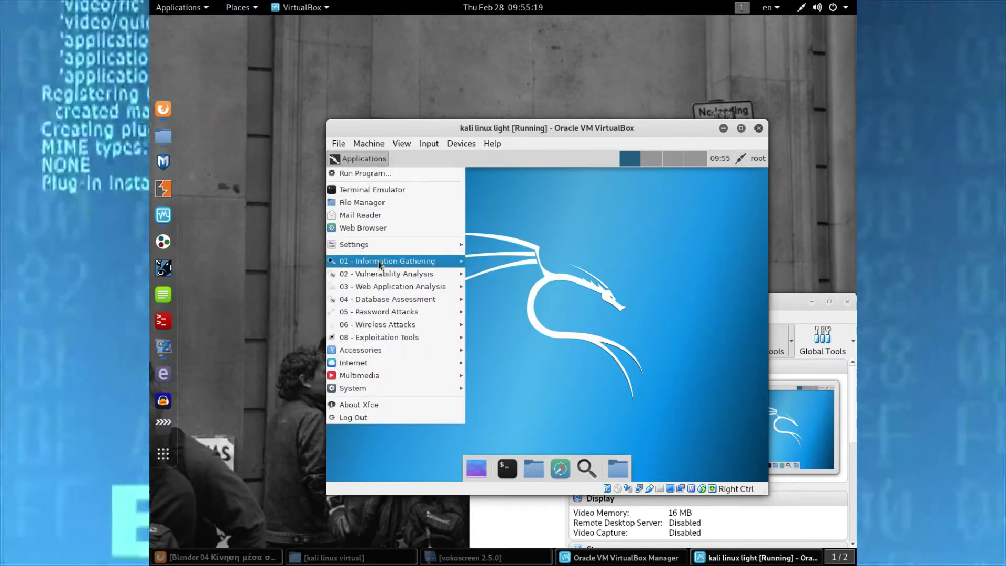
{"action": "mouse_move", "coordinate": [378, 261]}
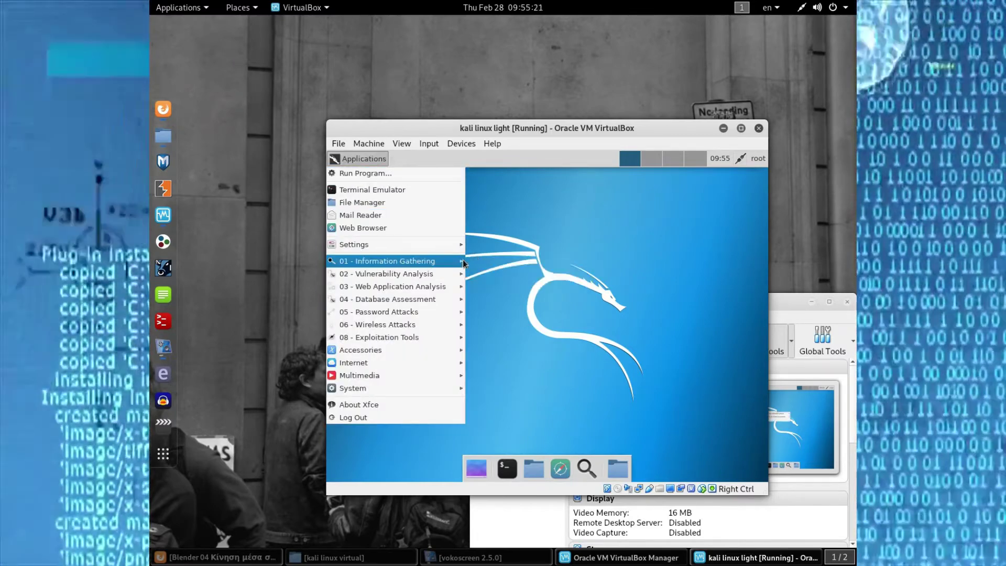
{"action": "mouse_move", "coordinate": [488, 267]}
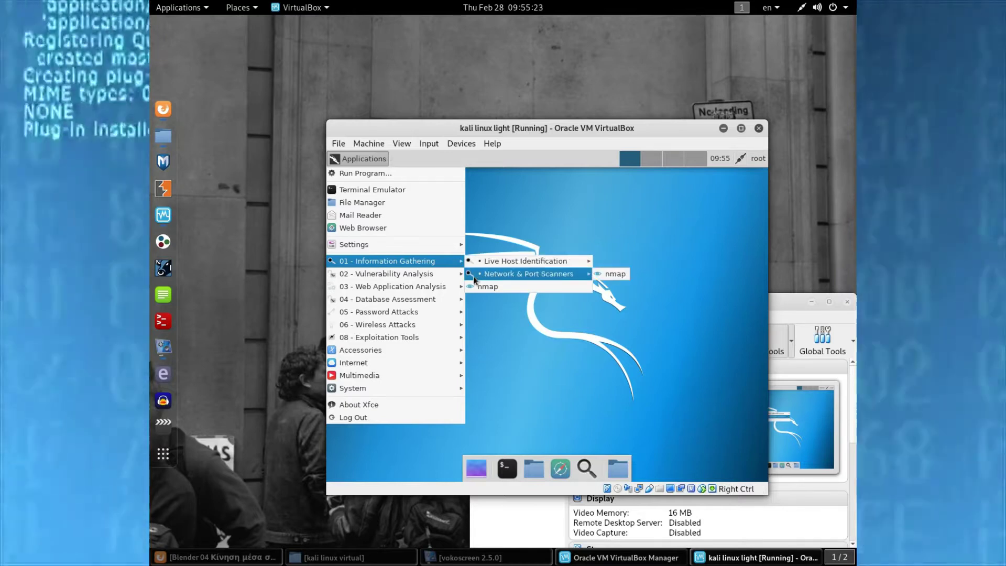
{"action": "mouse_move", "coordinate": [449, 280]}
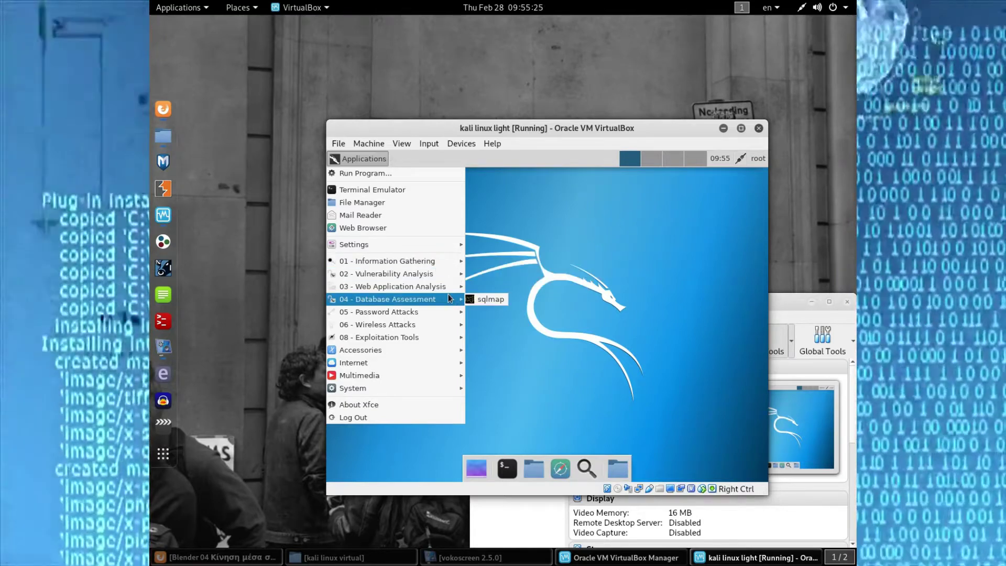
{"action": "mouse_move", "coordinate": [449, 311]}
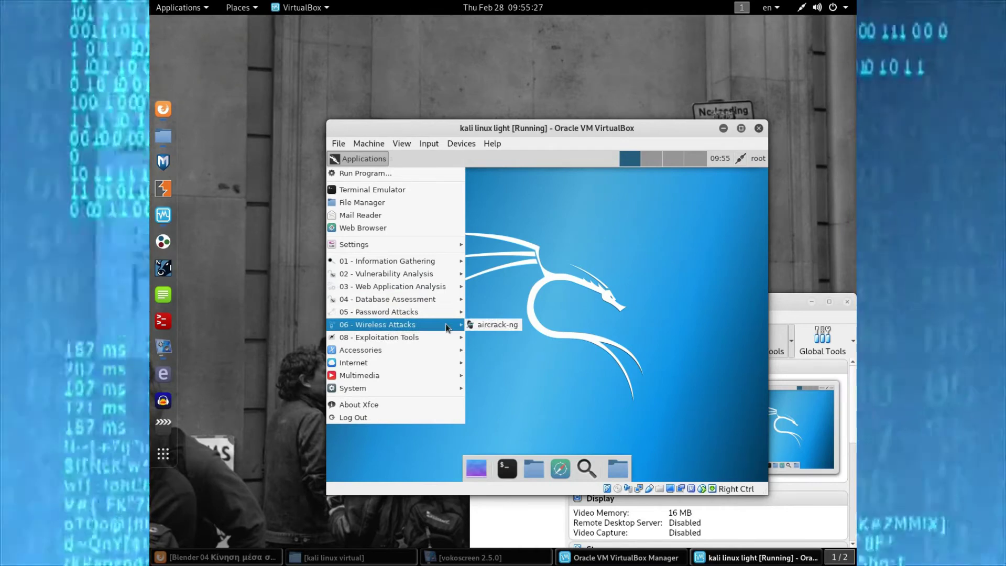
{"action": "mouse_move", "coordinate": [443, 339]}
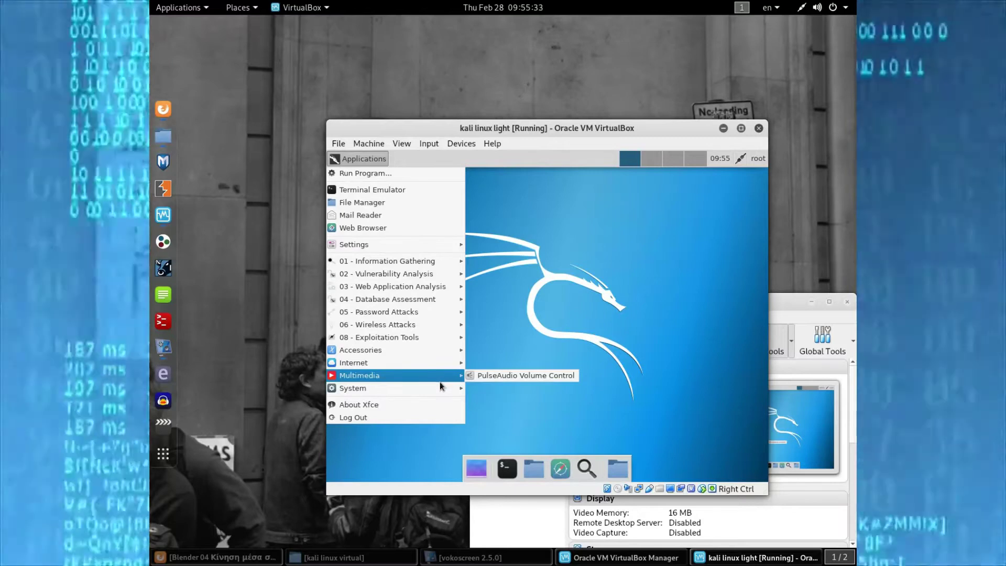
{"action": "mouse_move", "coordinate": [445, 389]}
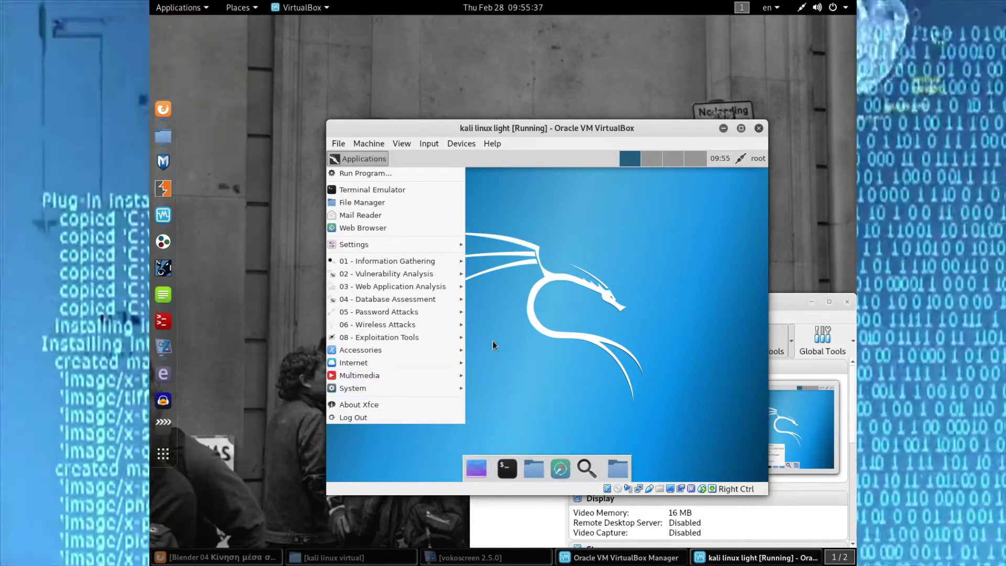
{"action": "left_click", "coordinate": [513, 380]}
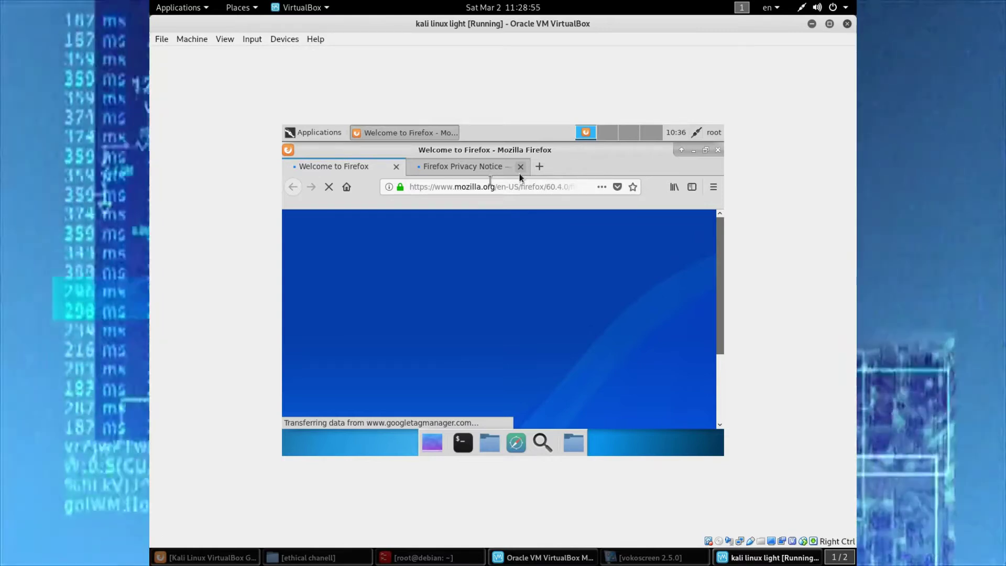
- Close the Firefox Privacy Notice tab and enter 'google' in the address bar
{"action": "left_click", "coordinate": [509, 167]}
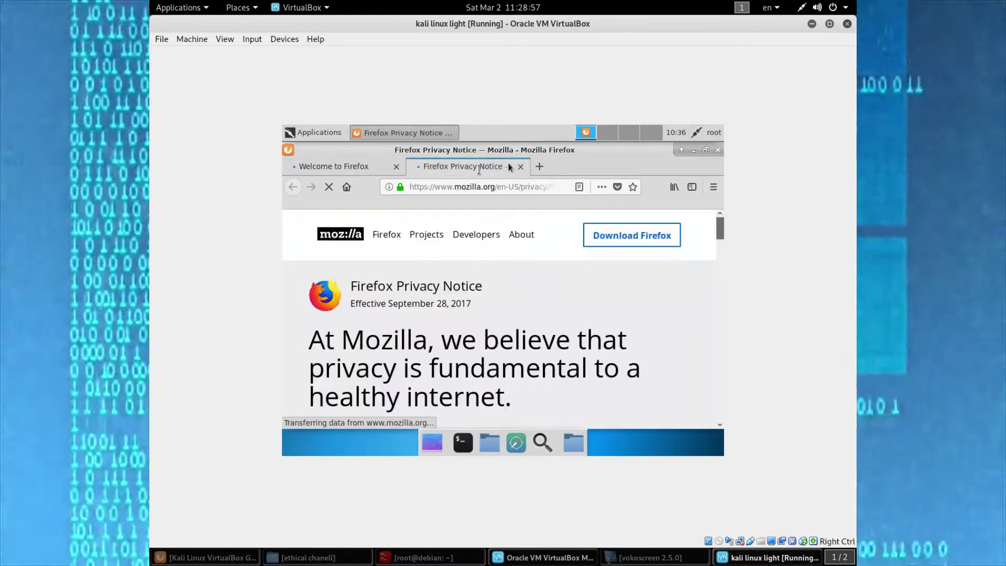
{"action": "left_click", "coordinate": [521, 166]}
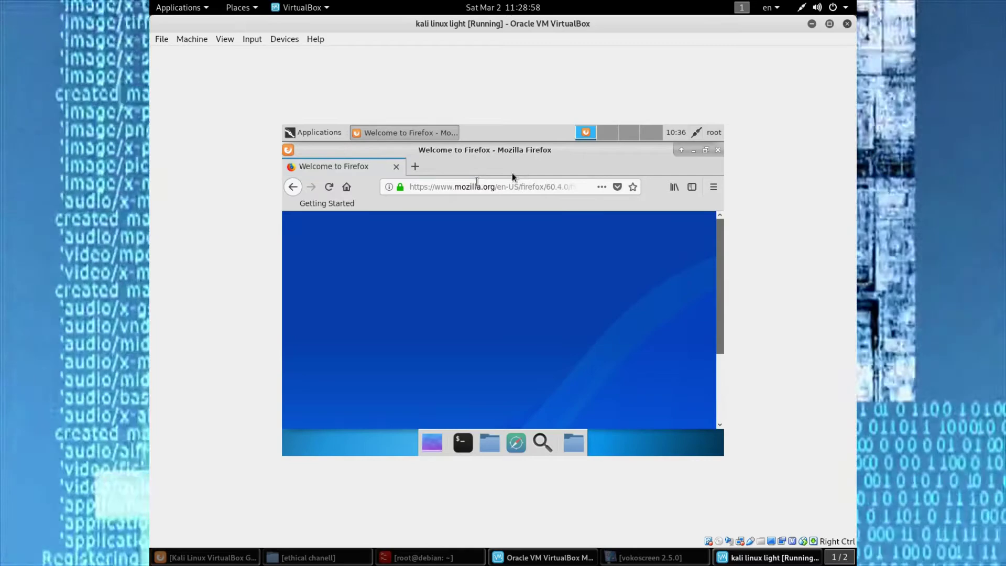
{"action": "left_click", "coordinate": [460, 188]}
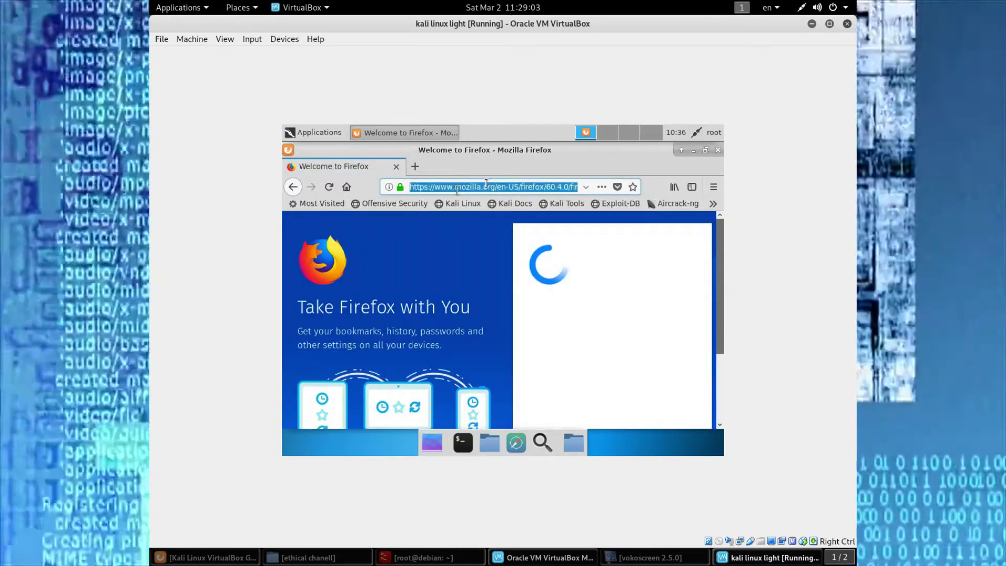
{"action": "type", "text": "goo"}
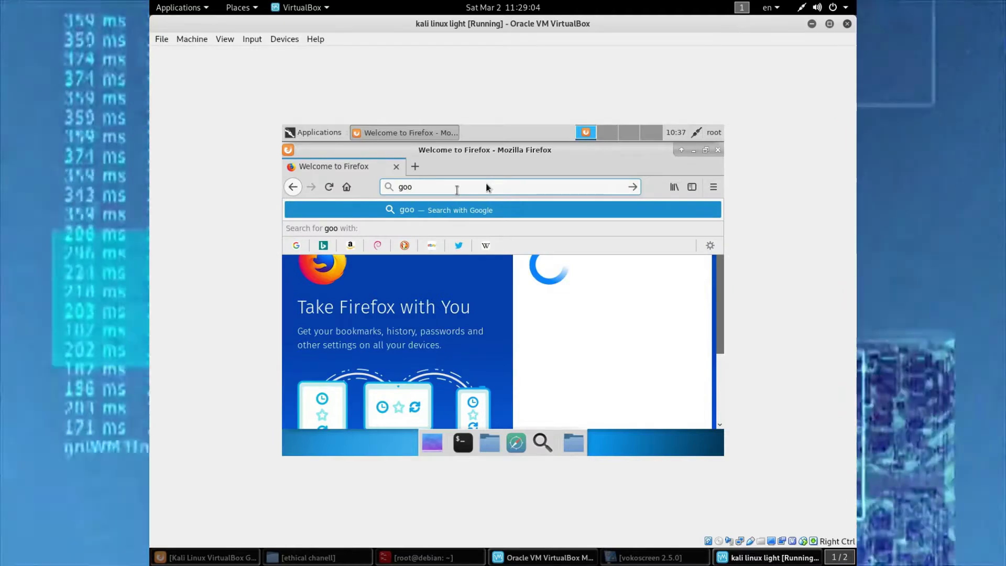
{"action": "type", "text": "gle"}
- Search Google for 'kali linux virtualbox guest additions' and open the Kali docs result
{"action": "key", "text": "Return"}
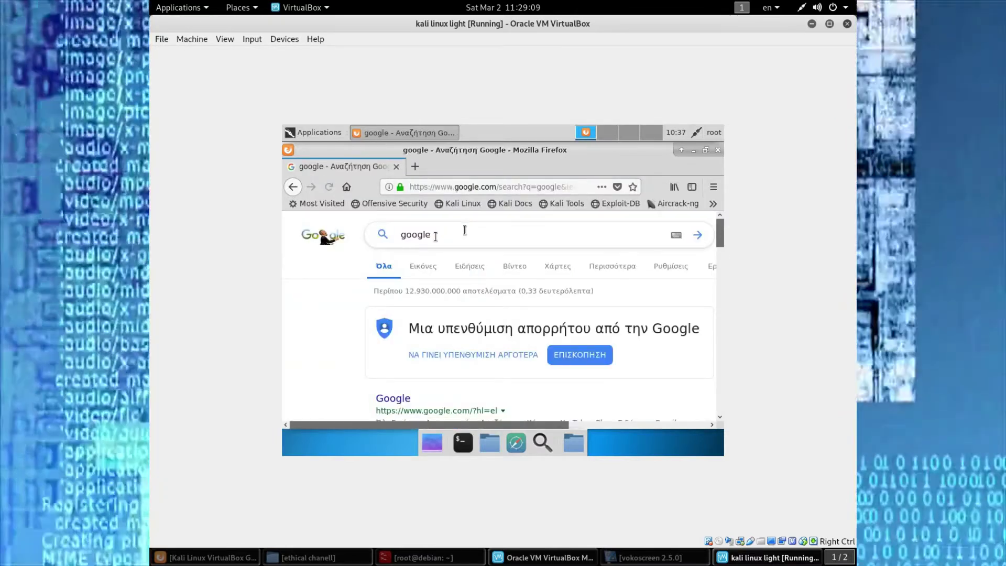
{"action": "left_click_drag", "start_coordinate": [465, 230], "coordinate": [391, 234]}
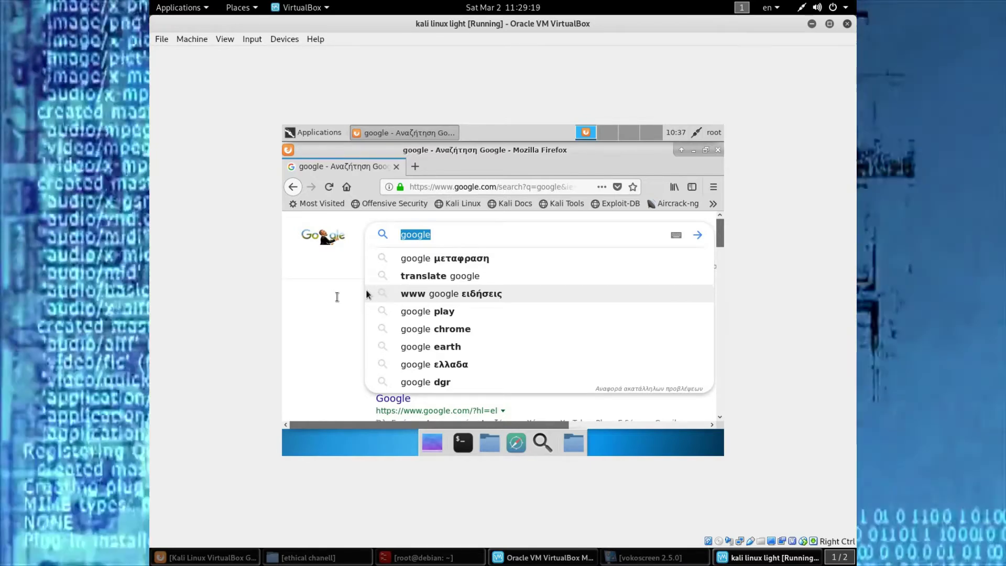
{"action": "type", "text": "kali"}
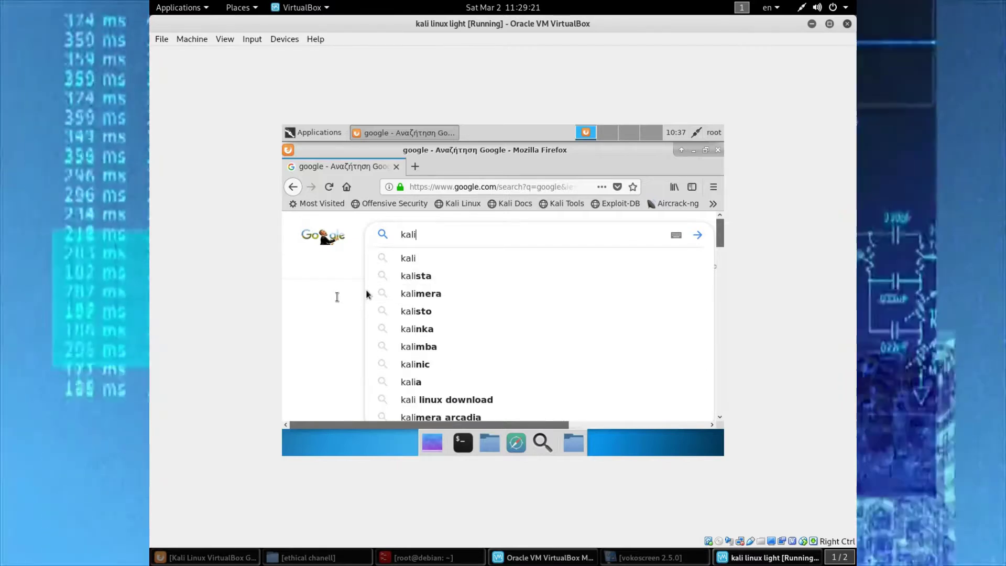
{"action": "type", "text": " linux"}
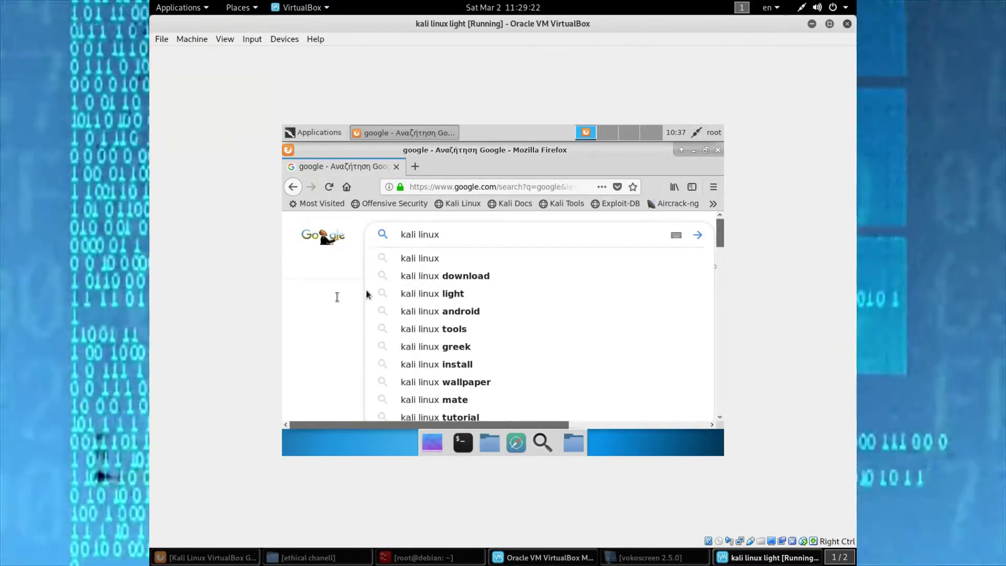
{"action": "type", "text": " virtua"}
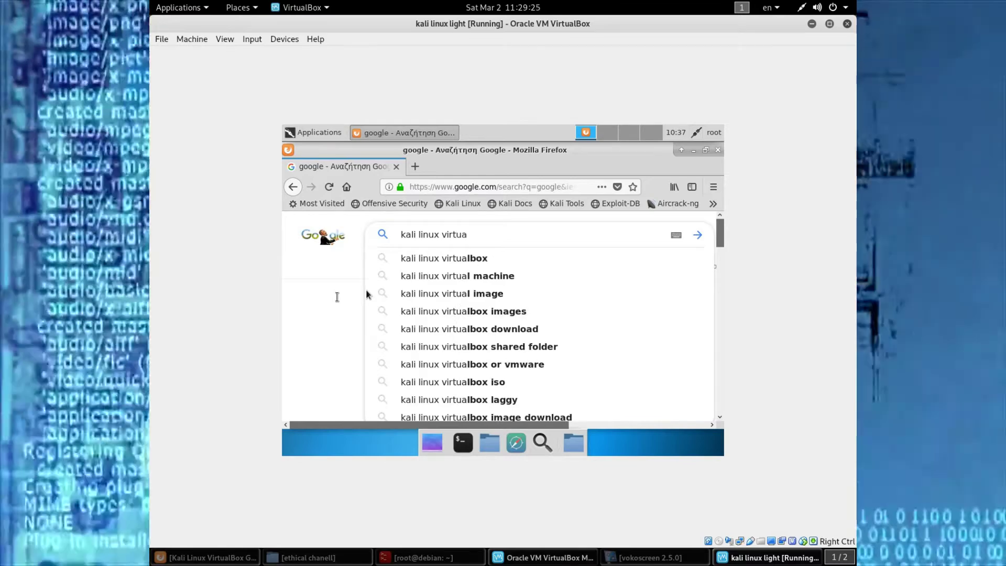
{"action": "type", "text": "lbox"}
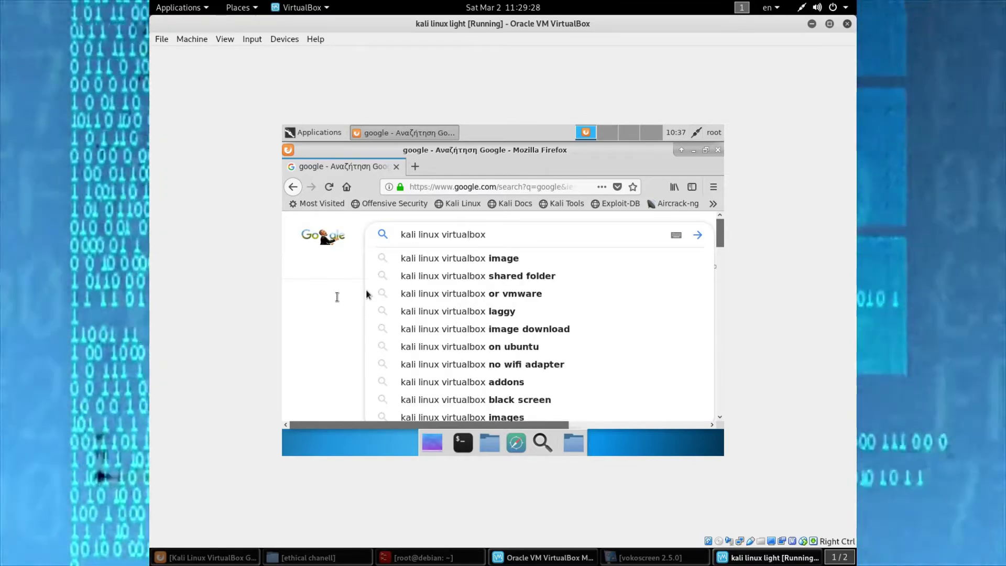
{"action": "type", "text": " gue"}
{"action": "key", "text": "Down"}
{"action": "key", "text": "Down"}
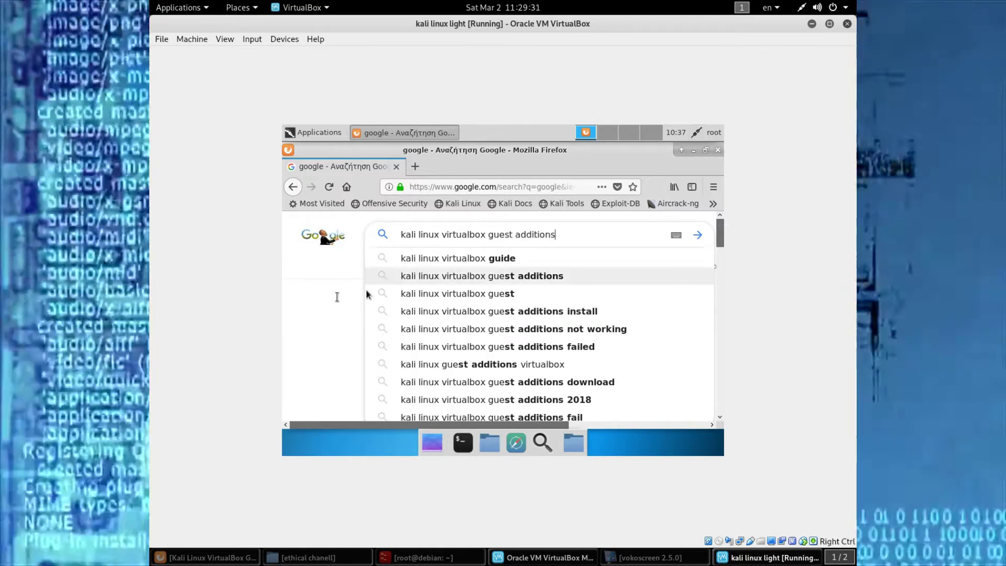
{"action": "key", "text": "Return"}
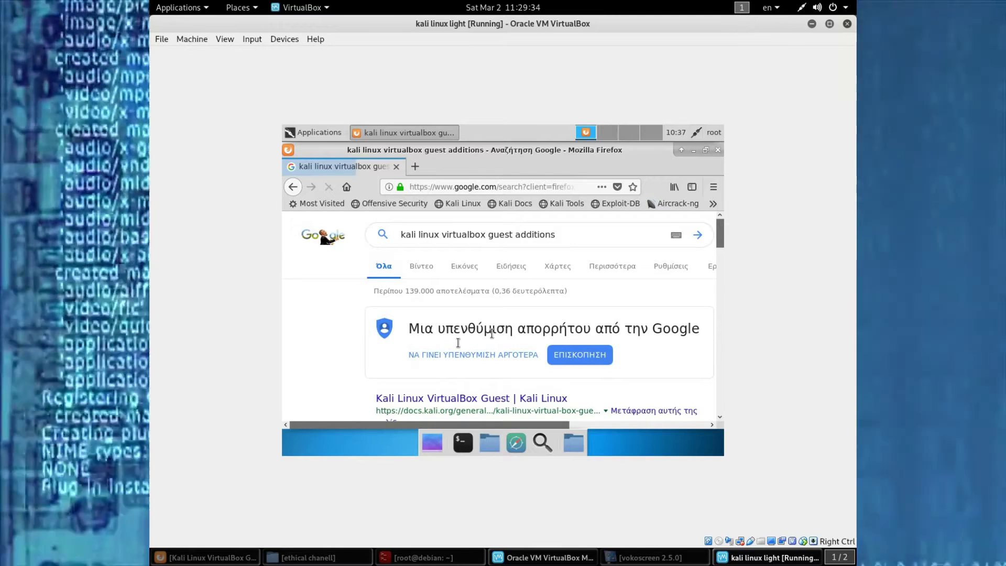
{"action": "scroll", "coordinate": [492, 333], "scroll_direction": "down", "scroll_amount": 4}
{"action": "left_click", "coordinate": [496, 274]}
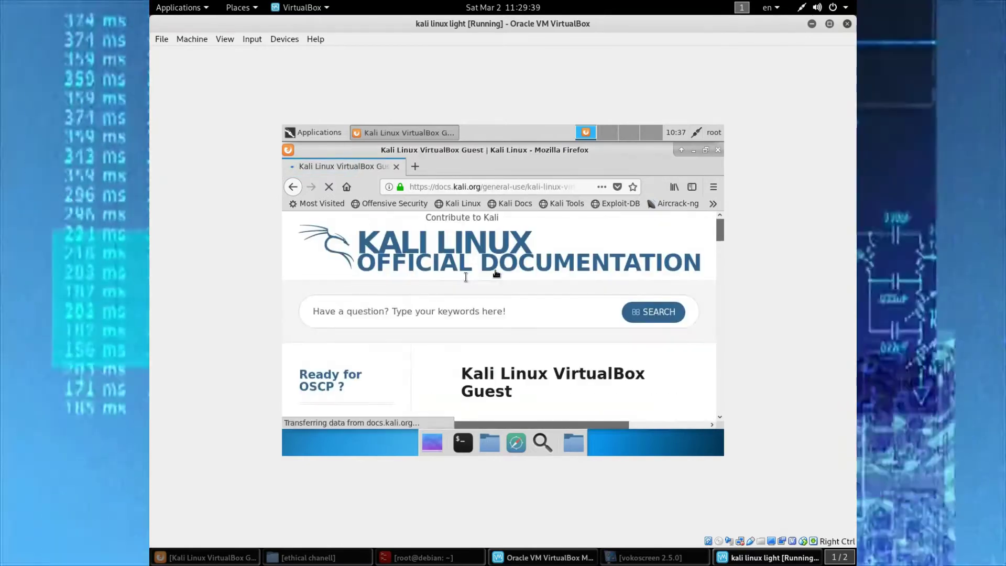
- Read the apt-get commands in the Kali docs and shrink the terminal beside them
{"action": "scroll", "coordinate": [491, 338], "scroll_direction": "down", "scroll_amount": 2}
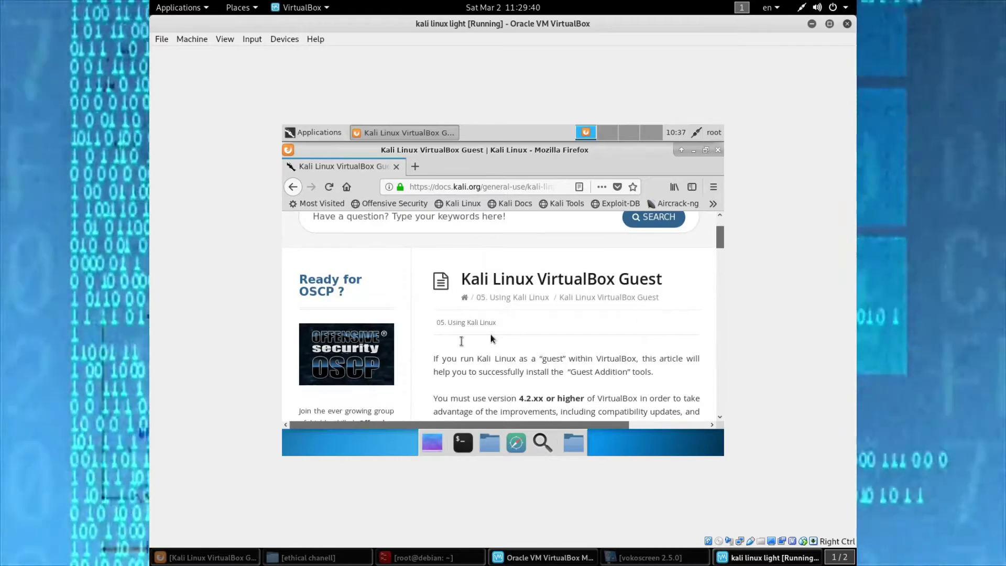
{"action": "scroll", "coordinate": [491, 335], "scroll_direction": "down", "scroll_amount": 5}
{"action": "scroll", "coordinate": [491, 335], "scroll_direction": "down", "scroll_amount": 1}
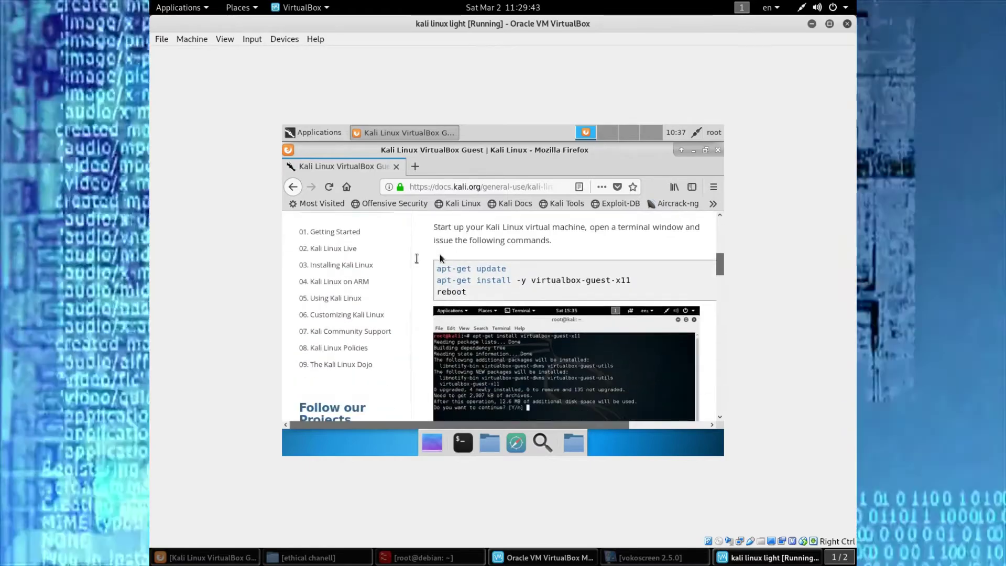
{"action": "scroll", "coordinate": [417, 258], "scroll_direction": "up", "scroll_amount": 4}
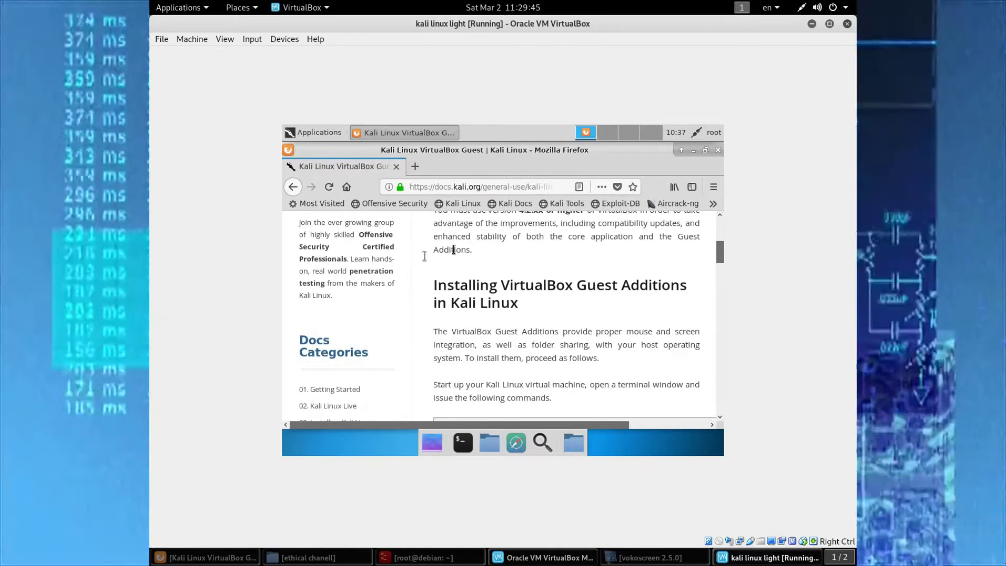
{"action": "scroll", "coordinate": [454, 250], "scroll_direction": "down", "scroll_amount": 3}
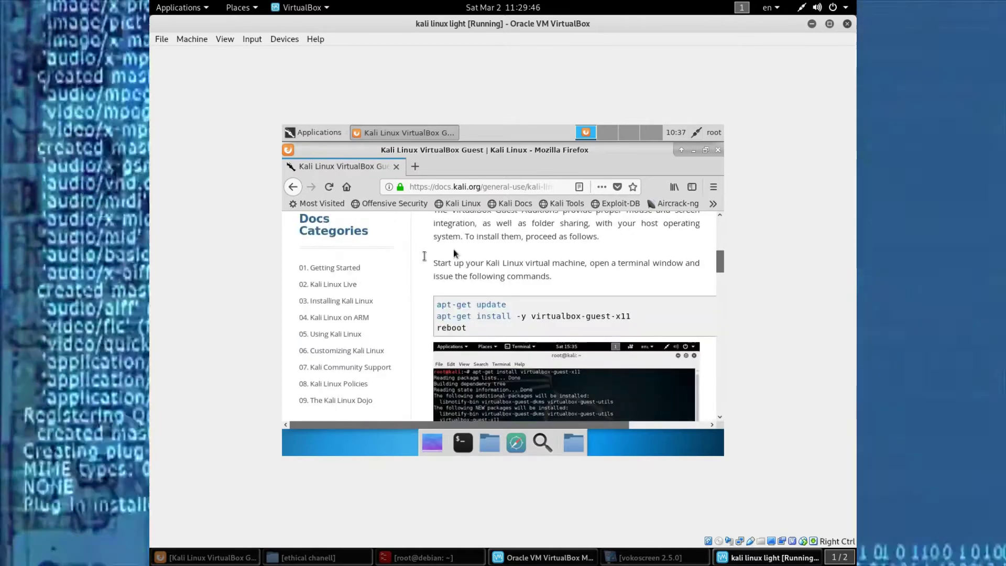
{"action": "scroll", "coordinate": [472, 293], "scroll_direction": "up", "scroll_amount": 2}
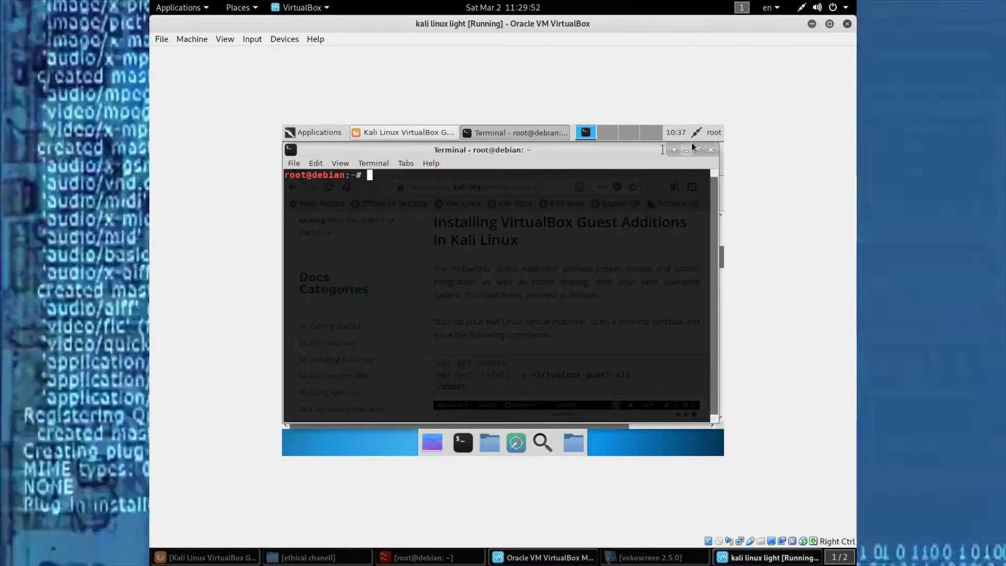
{"action": "left_click", "coordinate": [699, 150]}
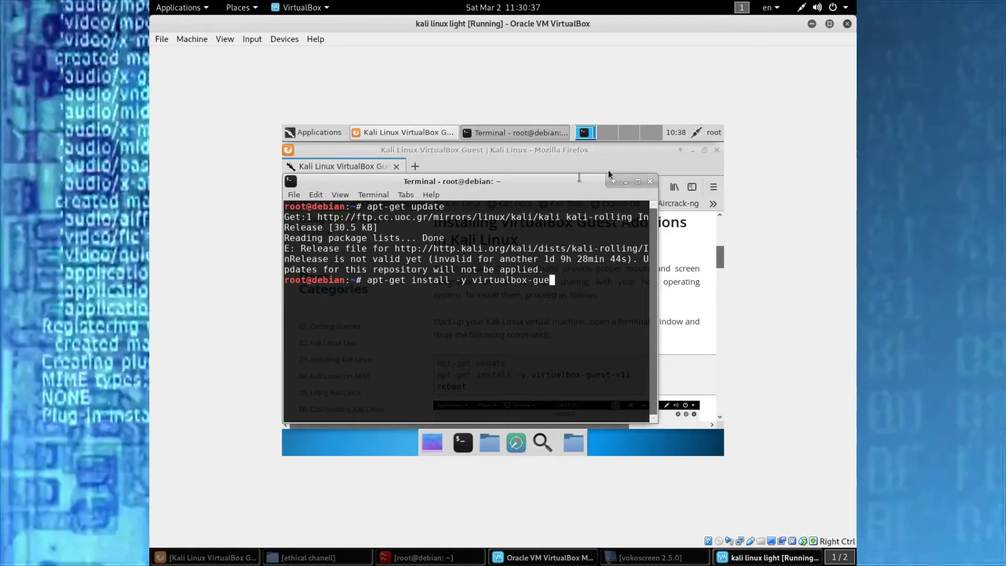
- Run 'apt-get install -y virtualbox-guest-x11', then type clear once it completes
{"action": "type", "text": "st"}
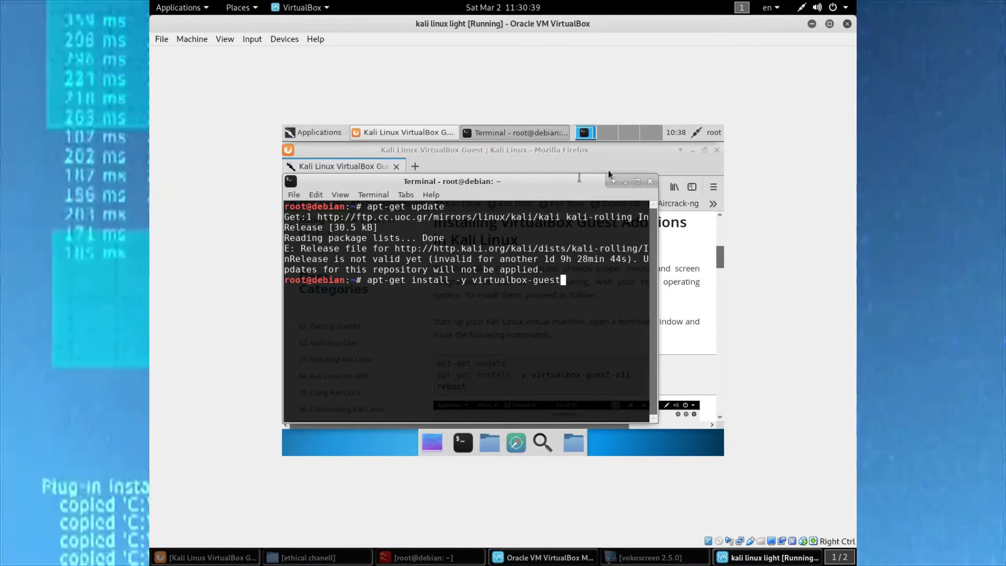
{"action": "type", "text": "-"}
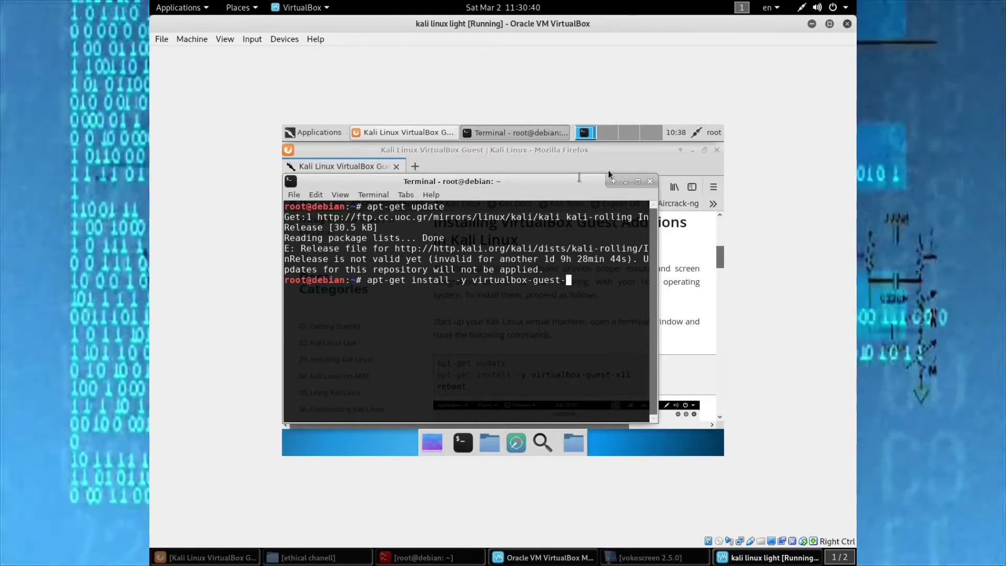
{"action": "type", "text": "x11"}
{"action": "key", "text": "Return"}
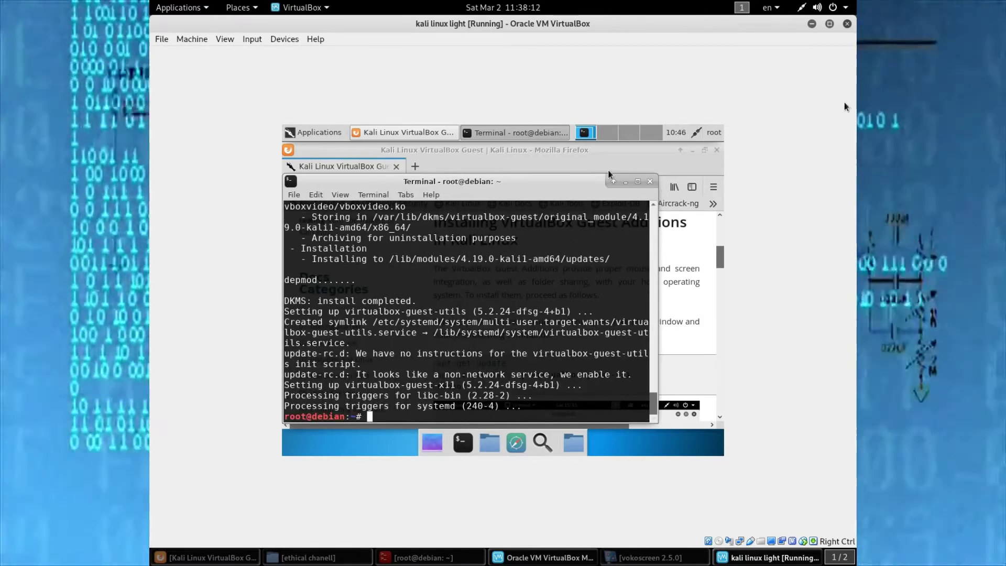
{"action": "type", "text": "clear"}
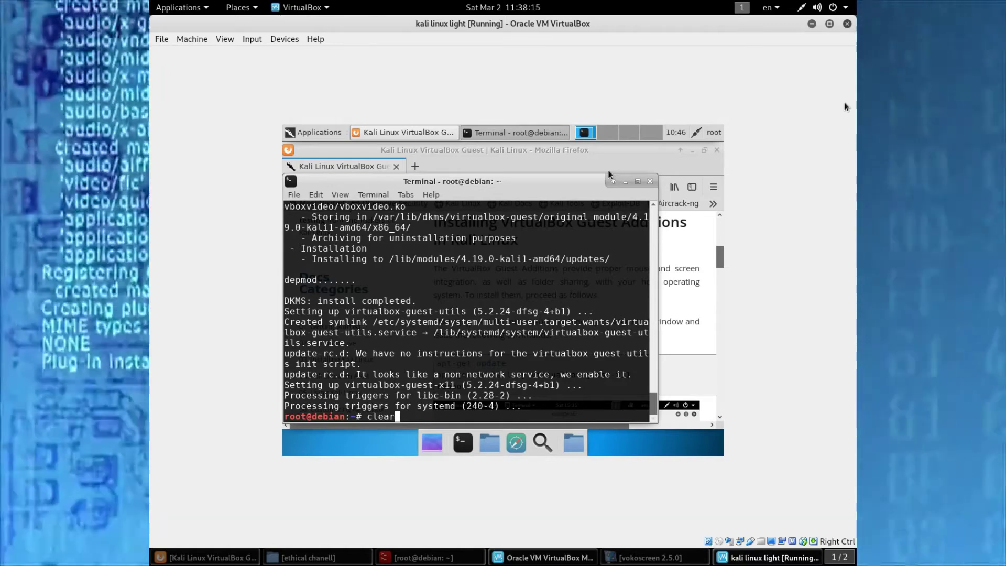
- Clear the terminal, reboot the guest, and boot Kali GNU/Linux from GRUB
{"action": "key", "text": "Return"}
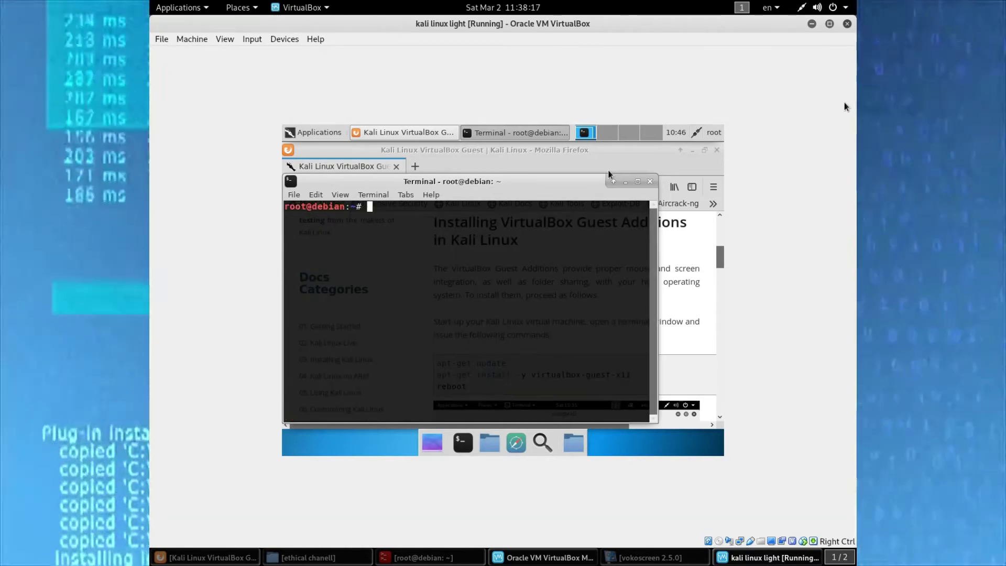
{"action": "type", "text": "reb"}
{"action": "type", "text": "oot"}
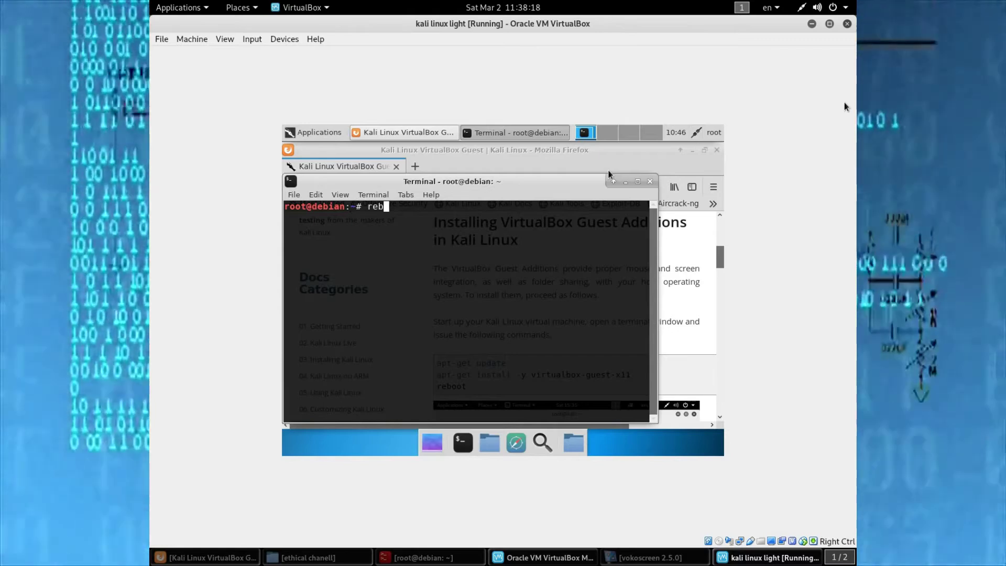
{"action": "key", "text": "Return"}
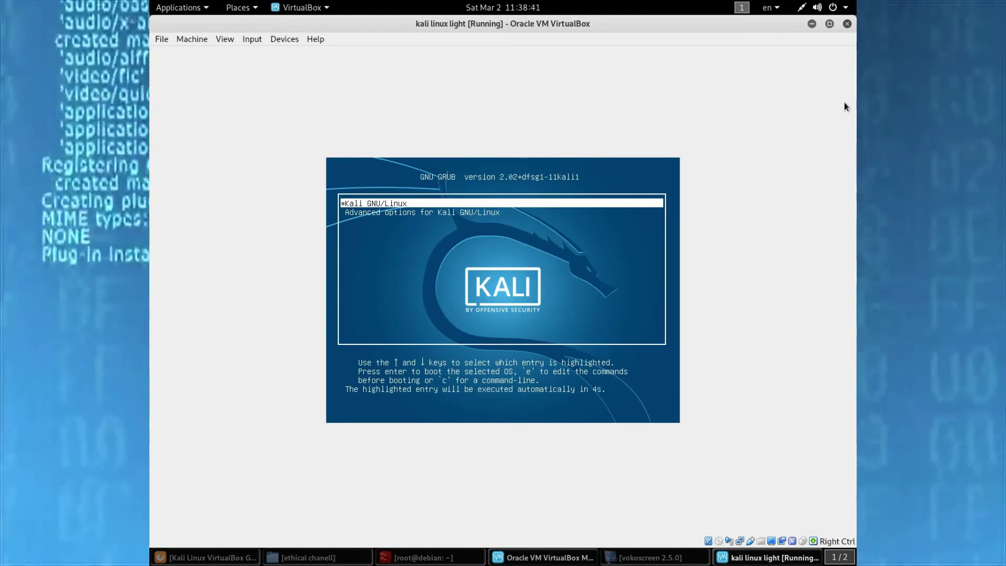
{"action": "key", "text": "Return"}
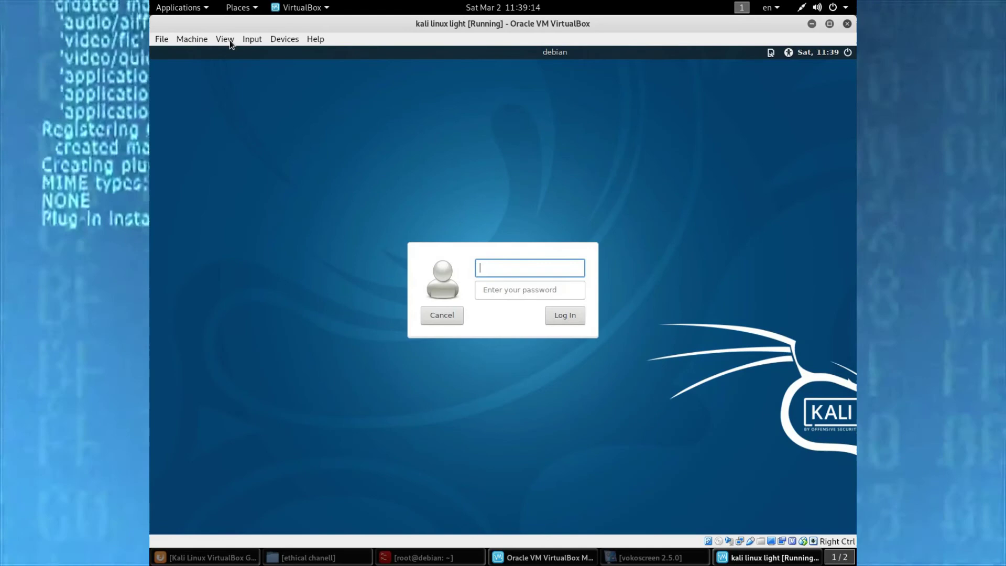
- Accept the VirtualBox display-mode switch so the Kali login screen rescales to the VM window
{"action": "left_click", "coordinate": [225, 38]}
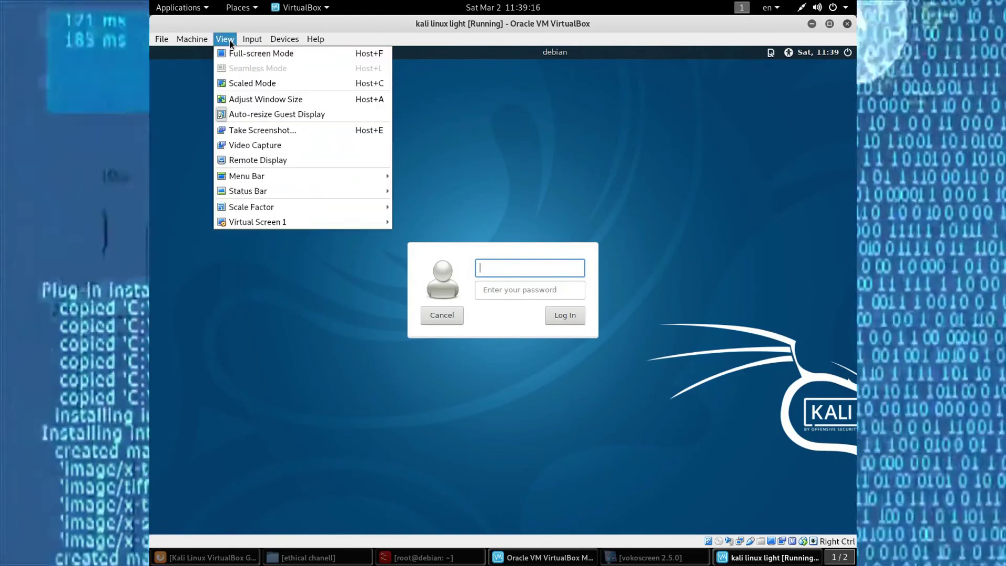
{"action": "key", "text": "Escape"}
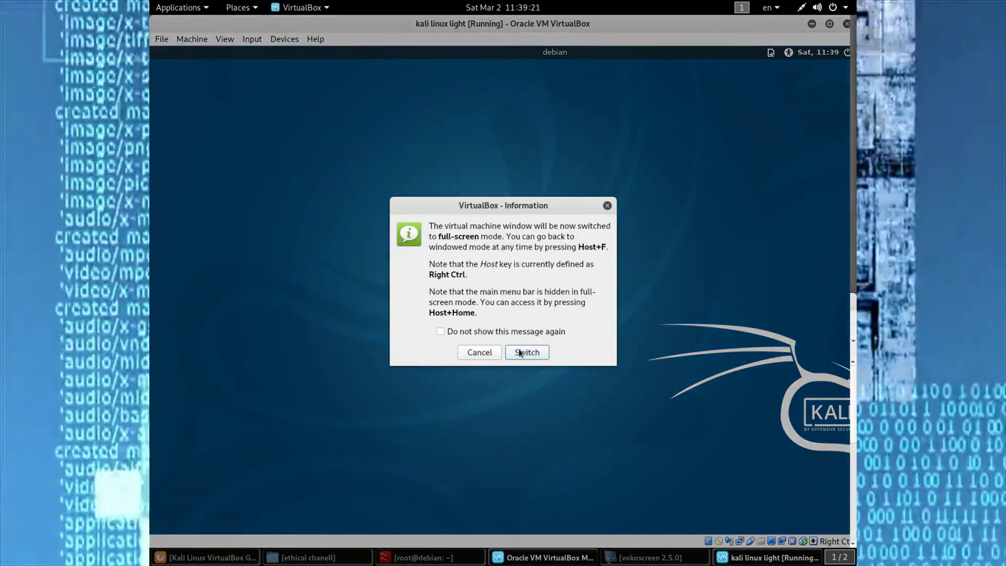
{"action": "left_click", "coordinate": [519, 352]}
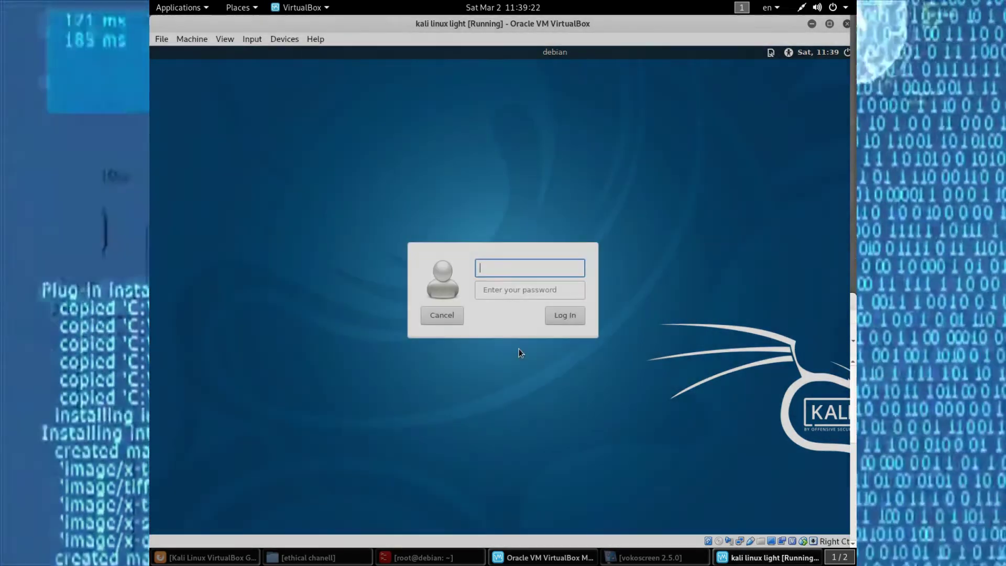